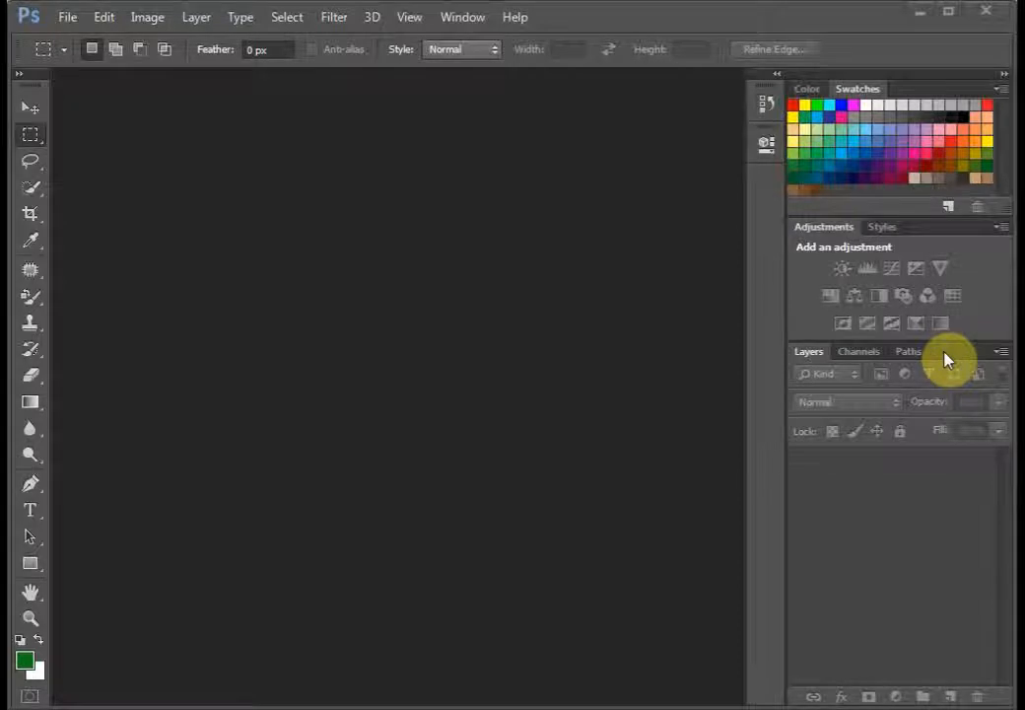
Step: Open the Aston_Martin, Gear_stick and Rev_Counter images as separate documents
left_click(63, 22)
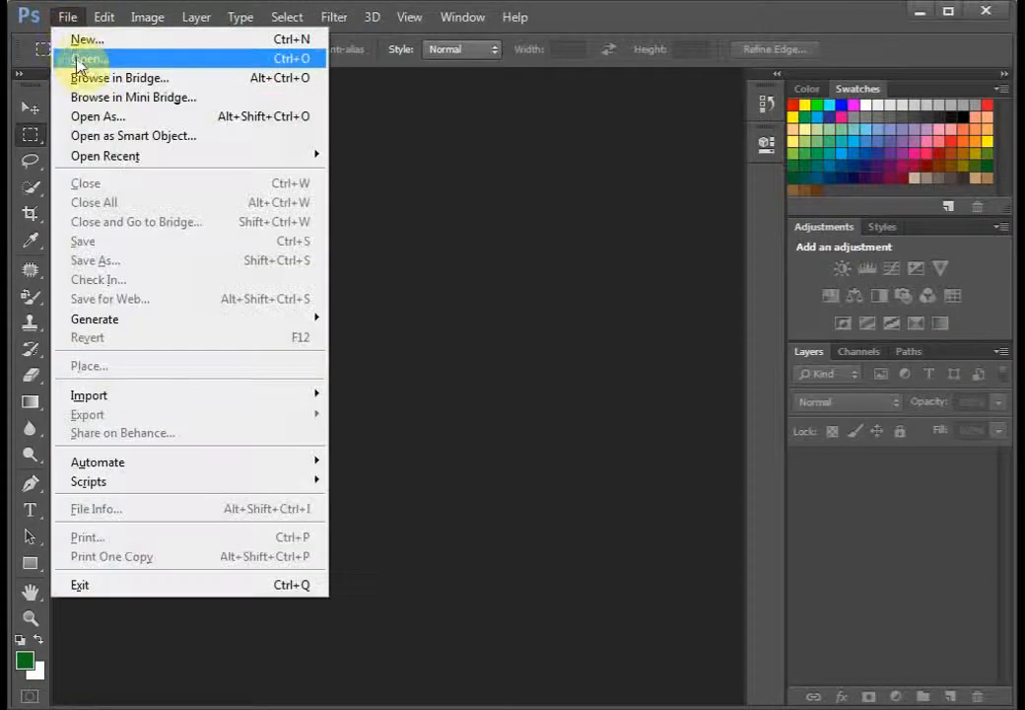
left_click(81, 61)
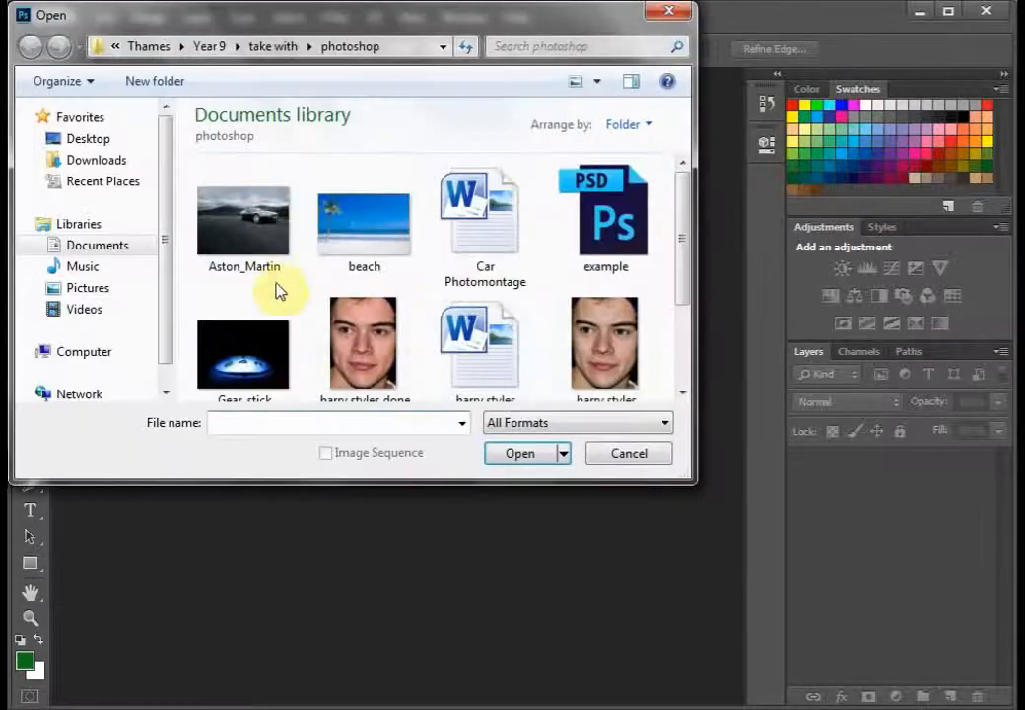
double_click(248, 258)
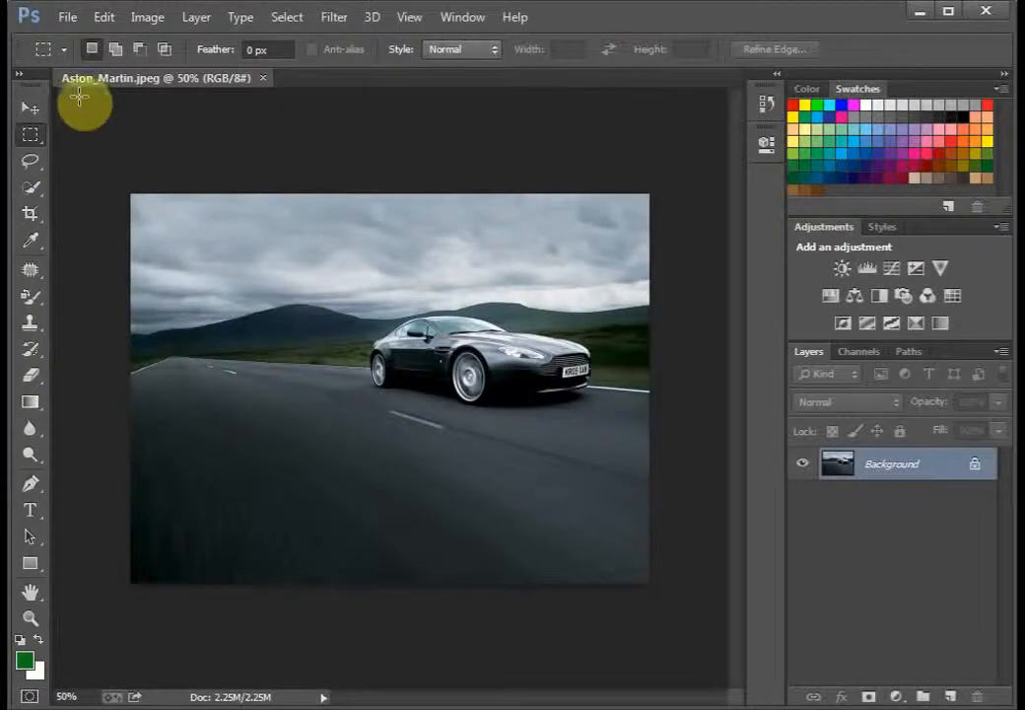
left_click(71, 17)
left_click(79, 56)
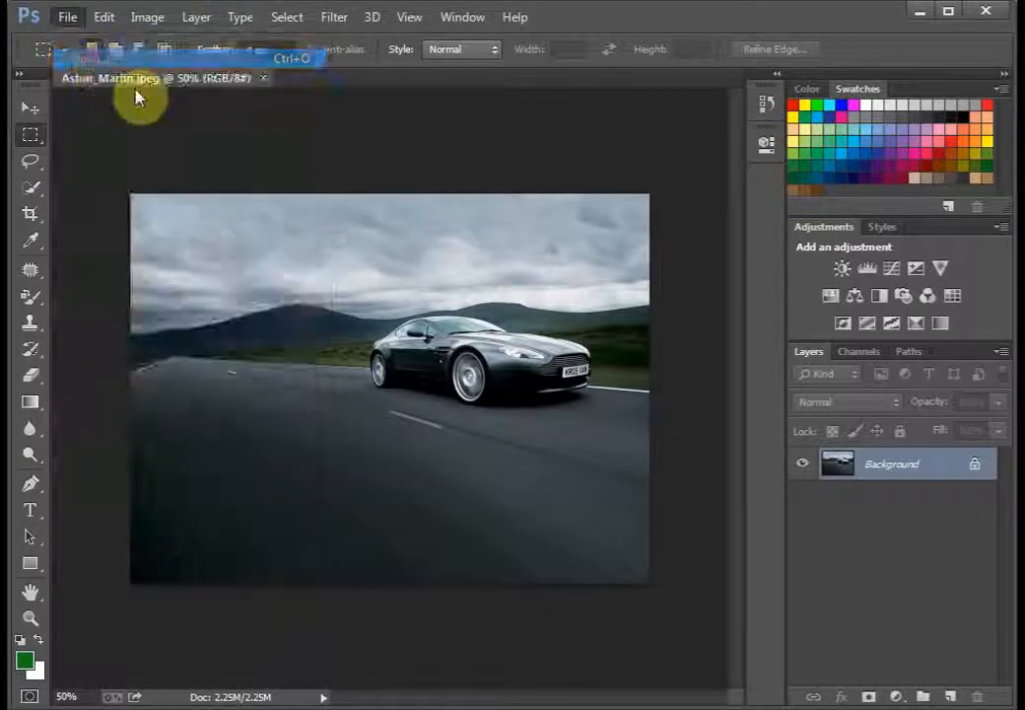
double_click(242, 352)
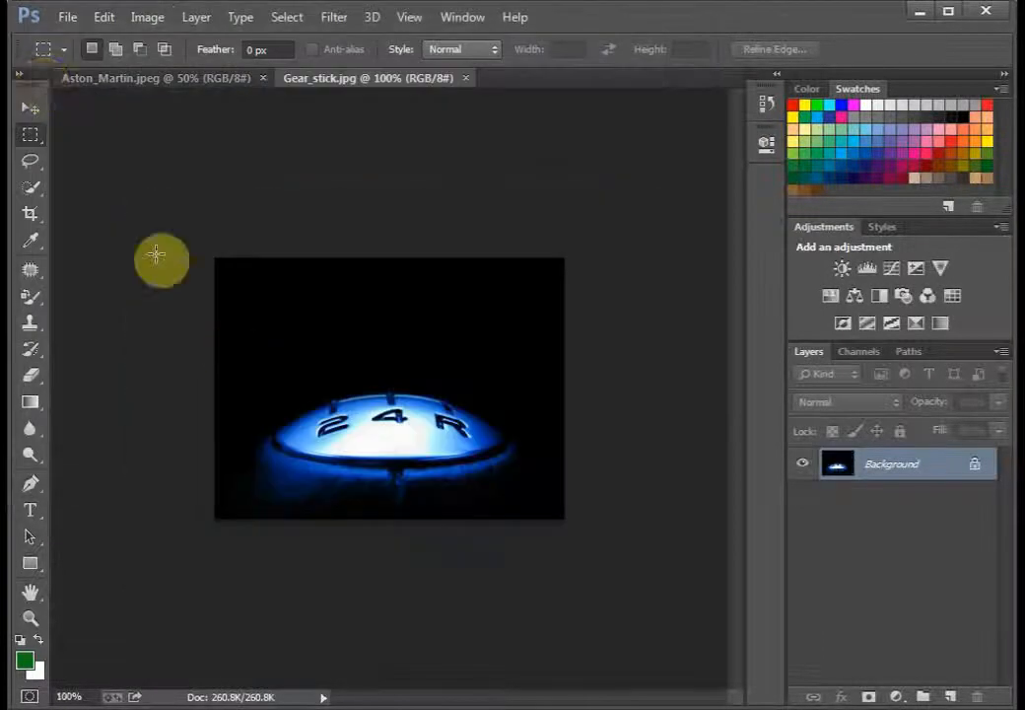
left_click(59, 18)
left_click(71, 57)
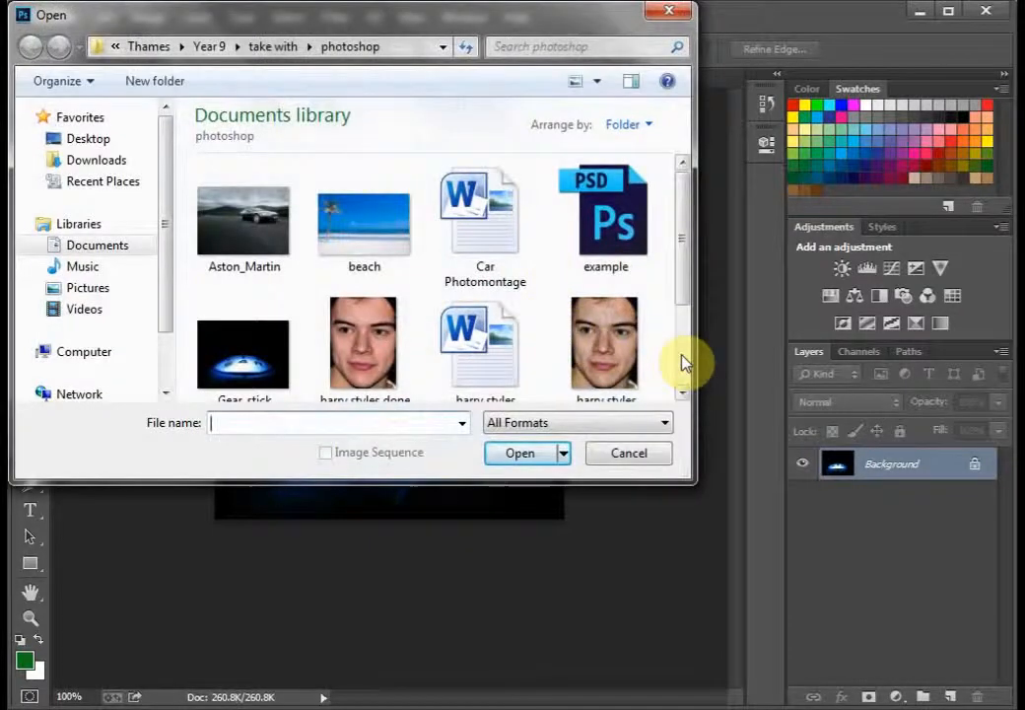
scroll(685, 359, "down", 2)
double_click(352, 361)
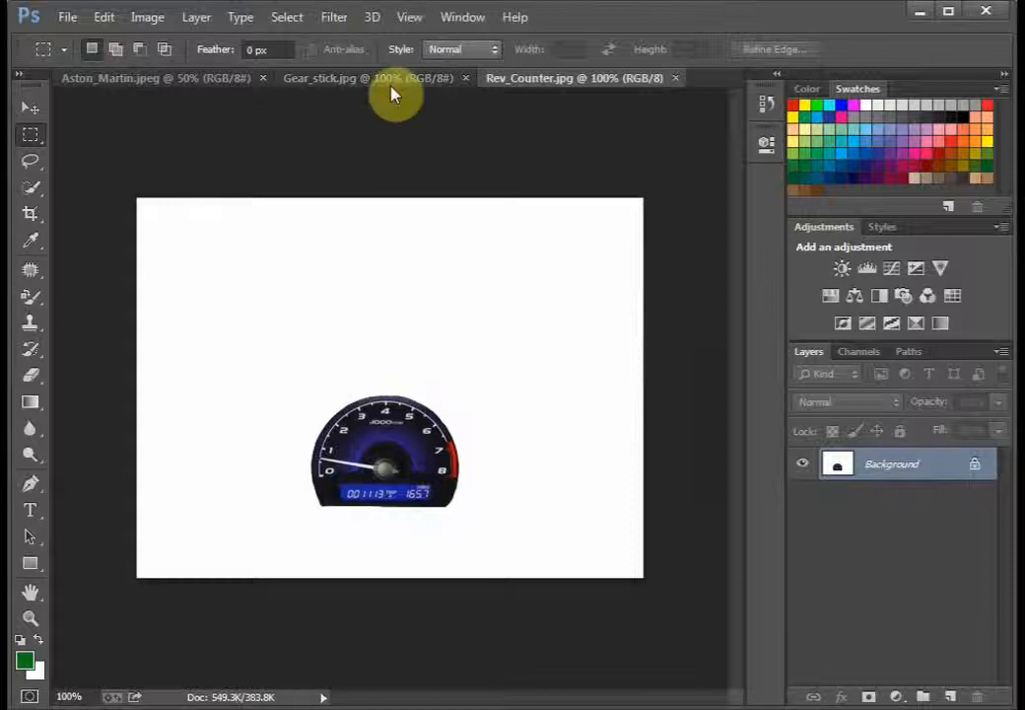
Step: In the Gear_stick image, choose the Magic Wand tool and convert the locked Background into a regular layer
left_click(197, 82)
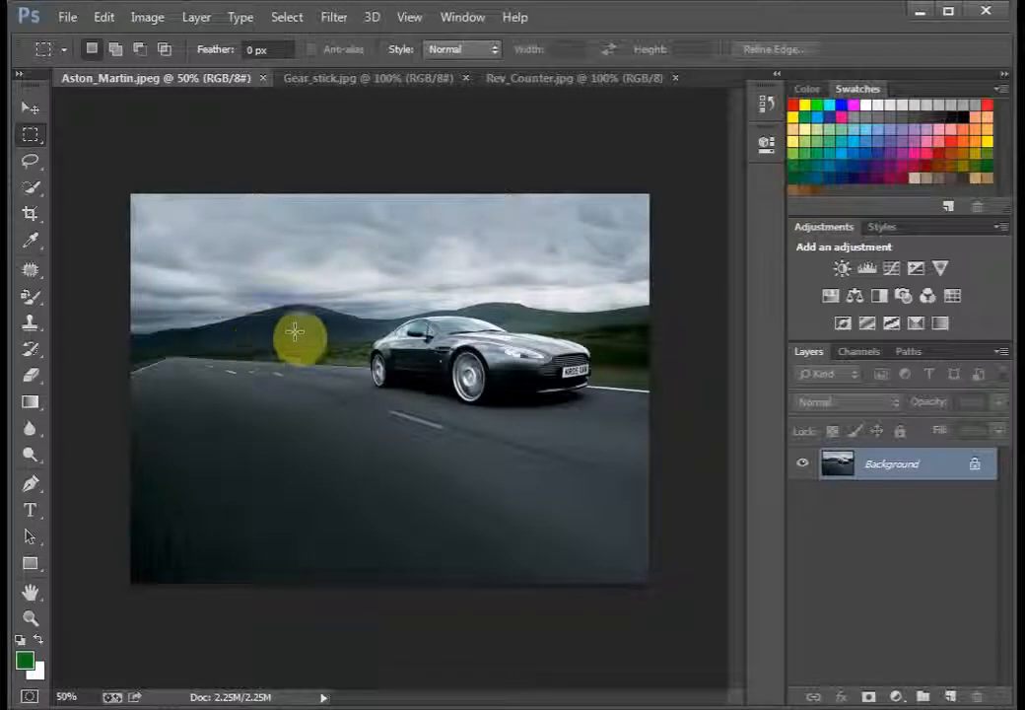
left_click(418, 87)
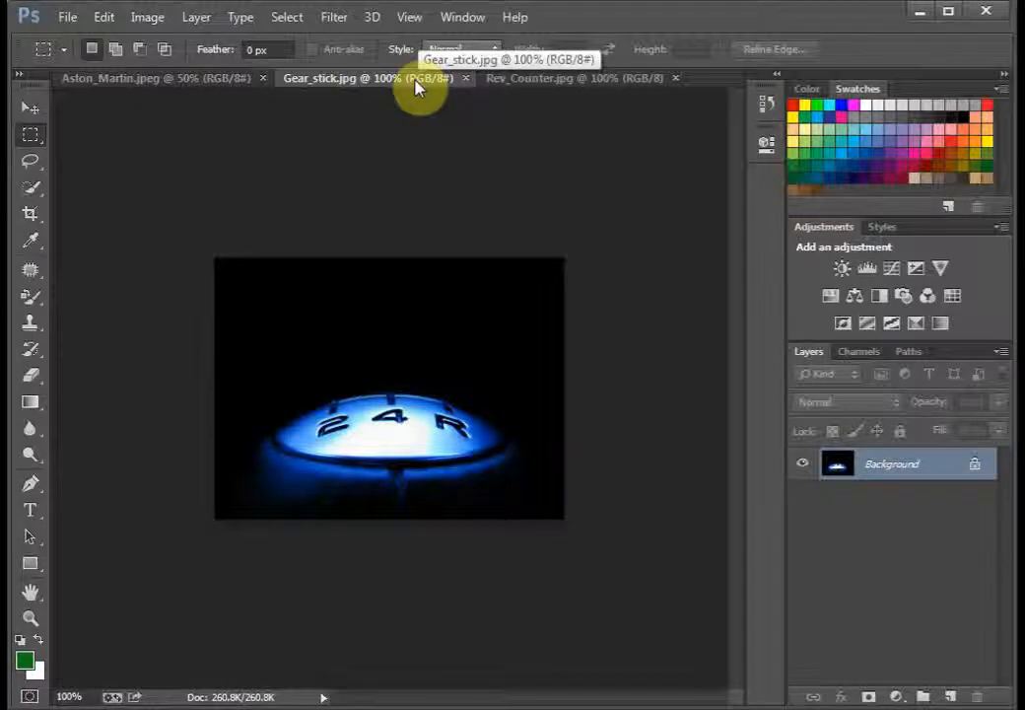
left_click(39, 163)
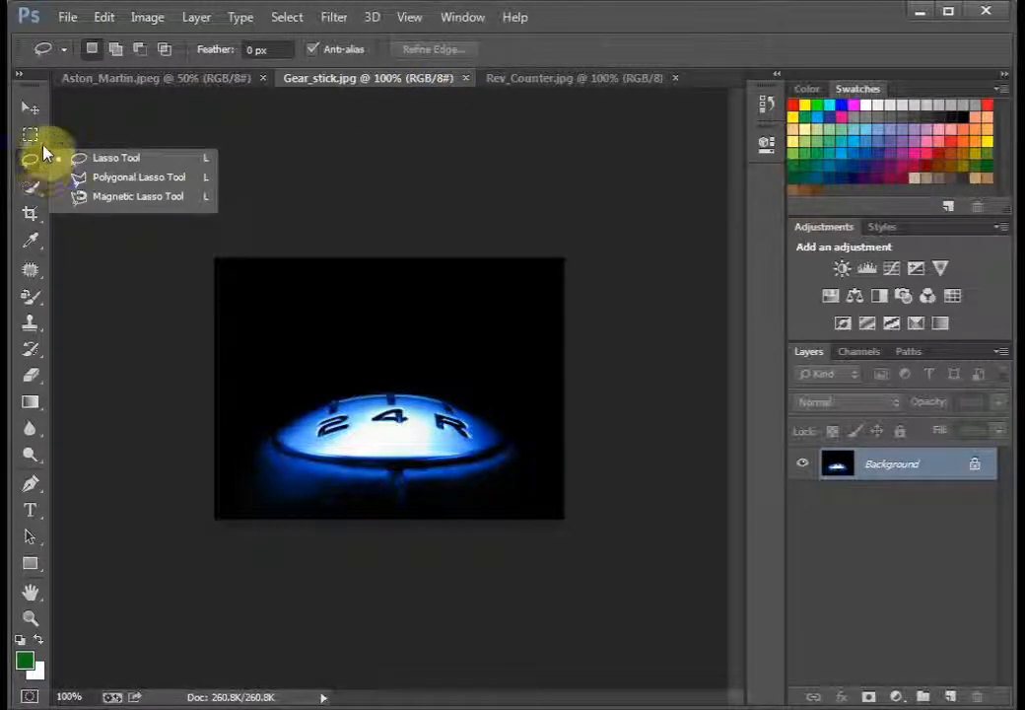
left_click(36, 190)
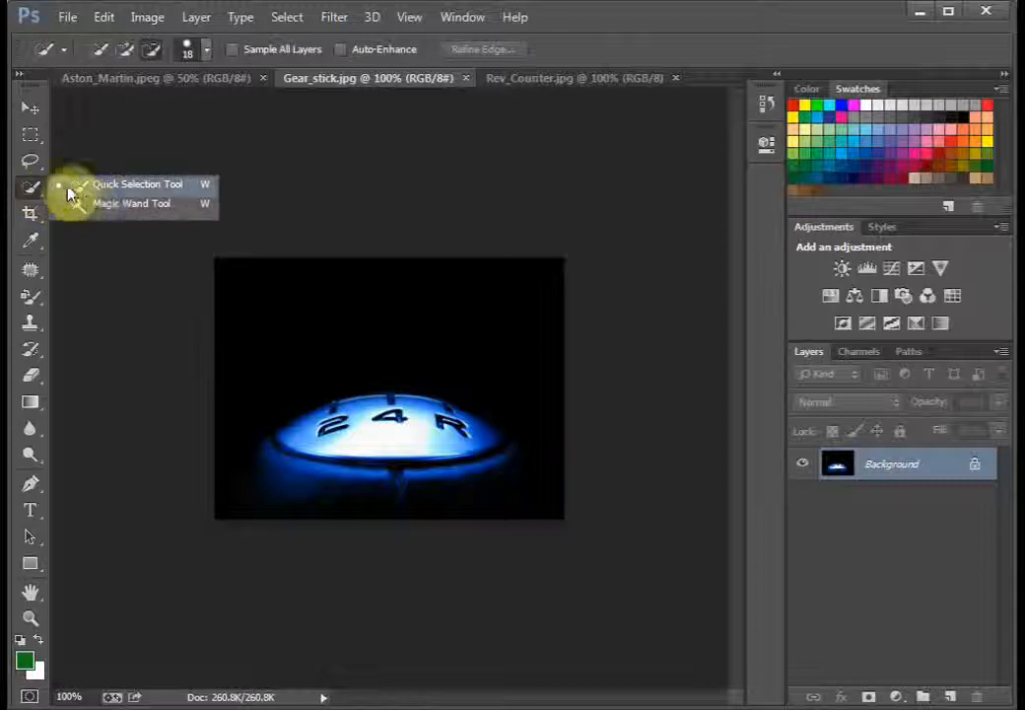
left_click(119, 204)
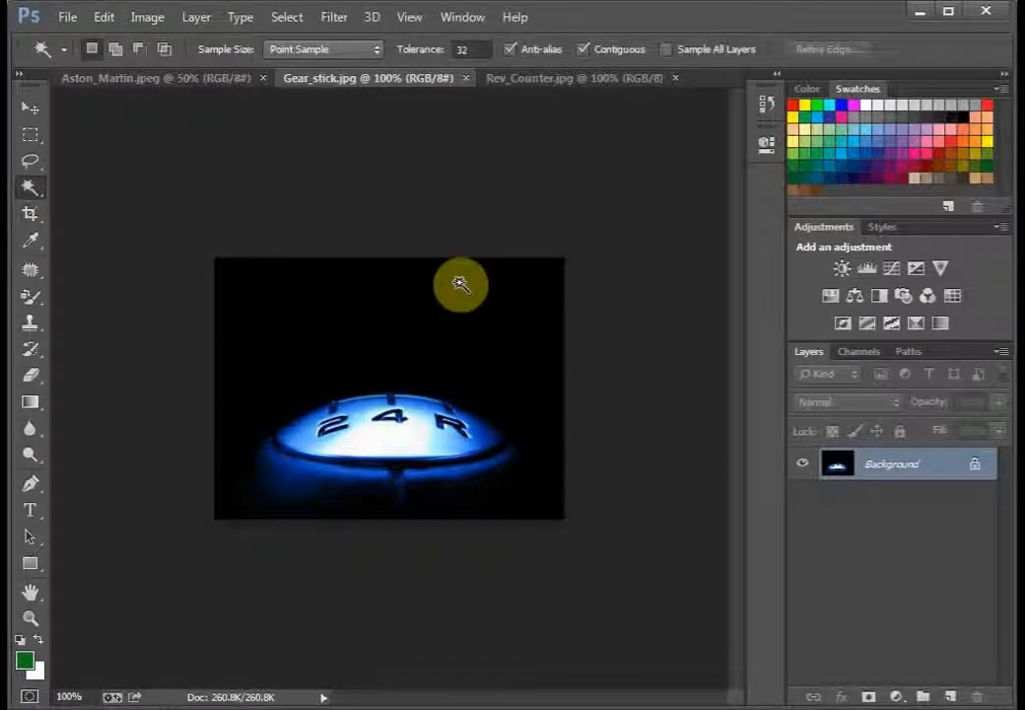
double_click(964, 467)
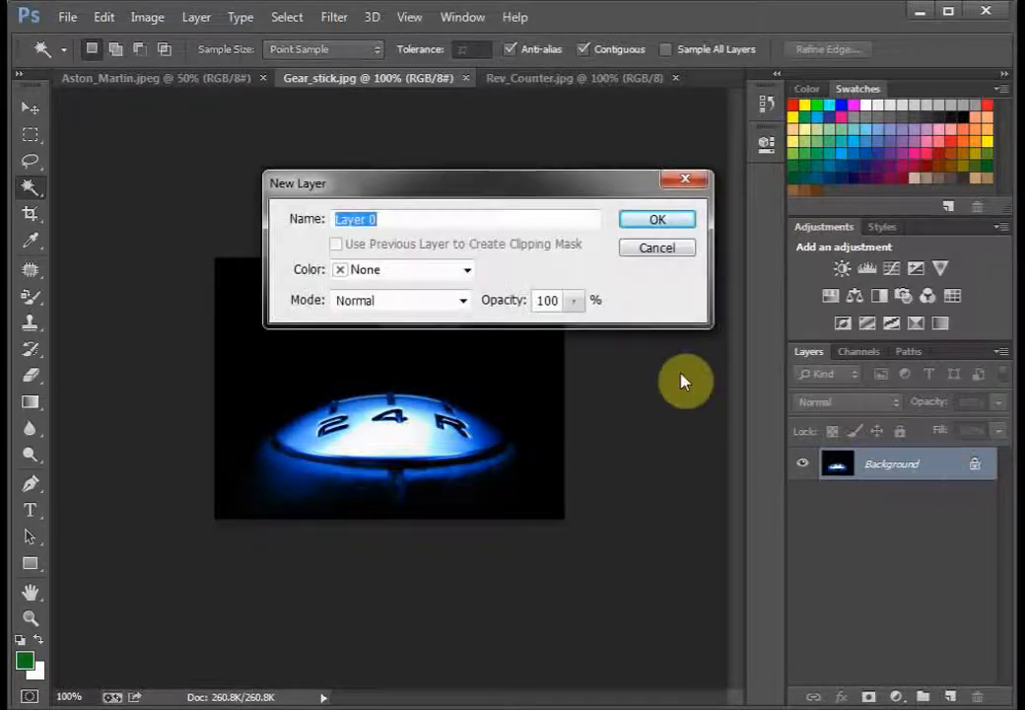
left_click(658, 219)
Step: Delete the black area around the gear knob using the Magic Wand, and deselect
left_click(295, 317)
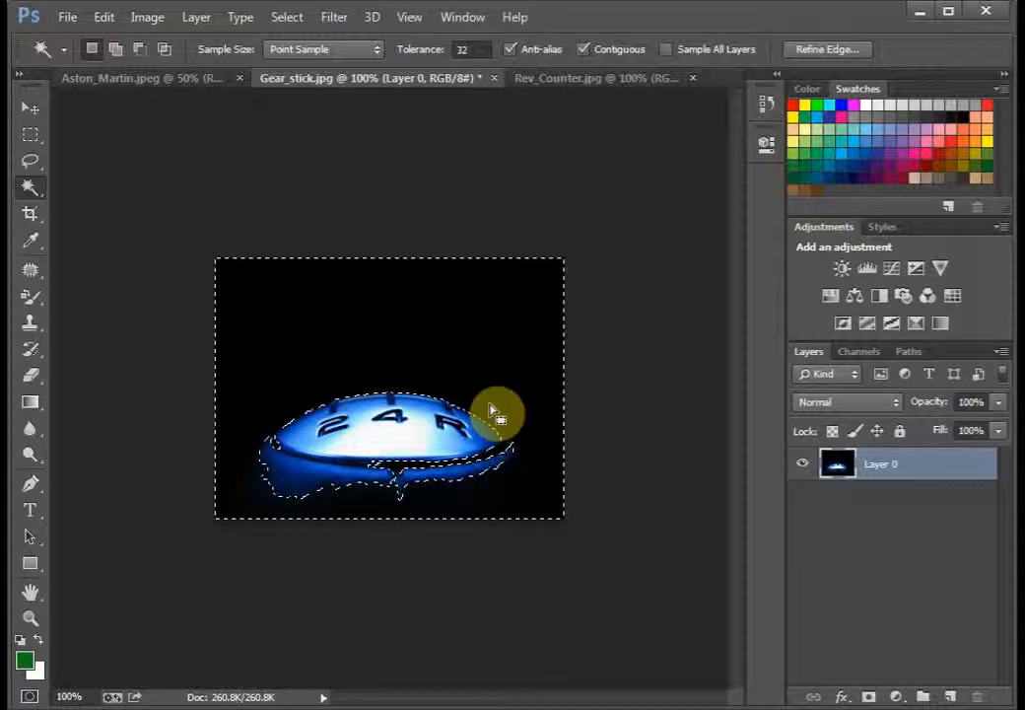
key("Delete")
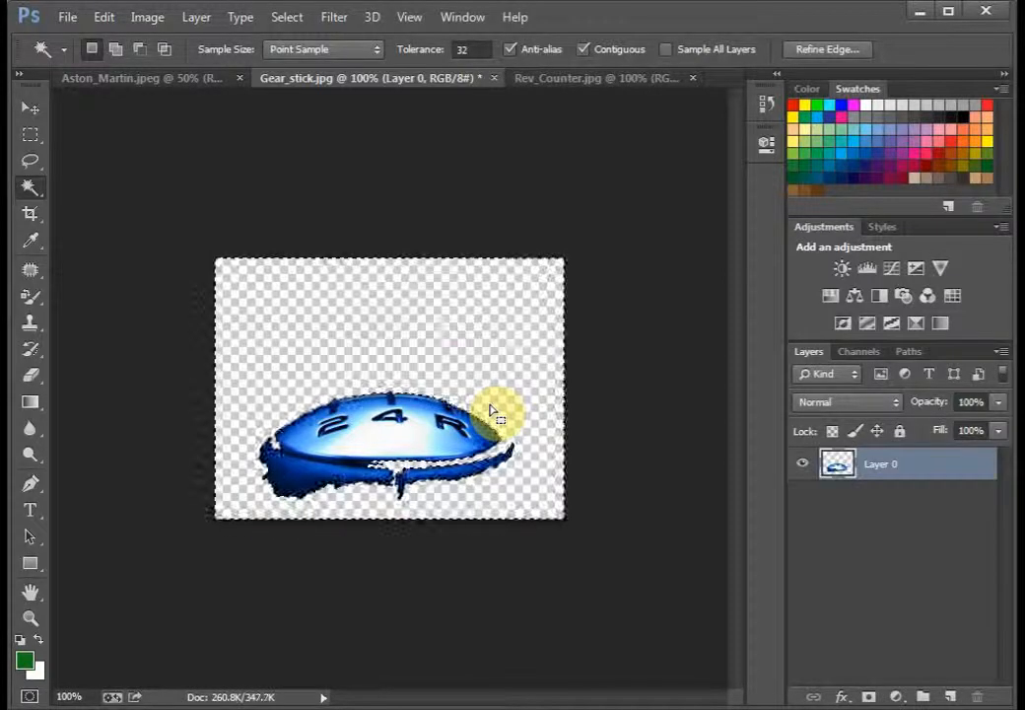
right_click(308, 307)
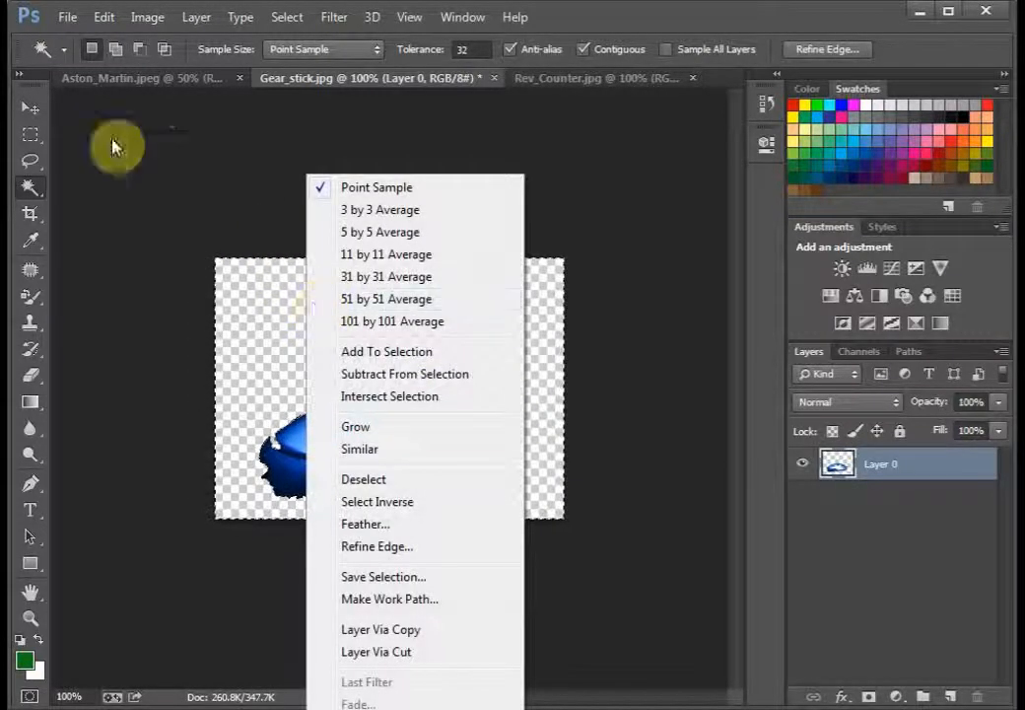
left_click(34, 150)
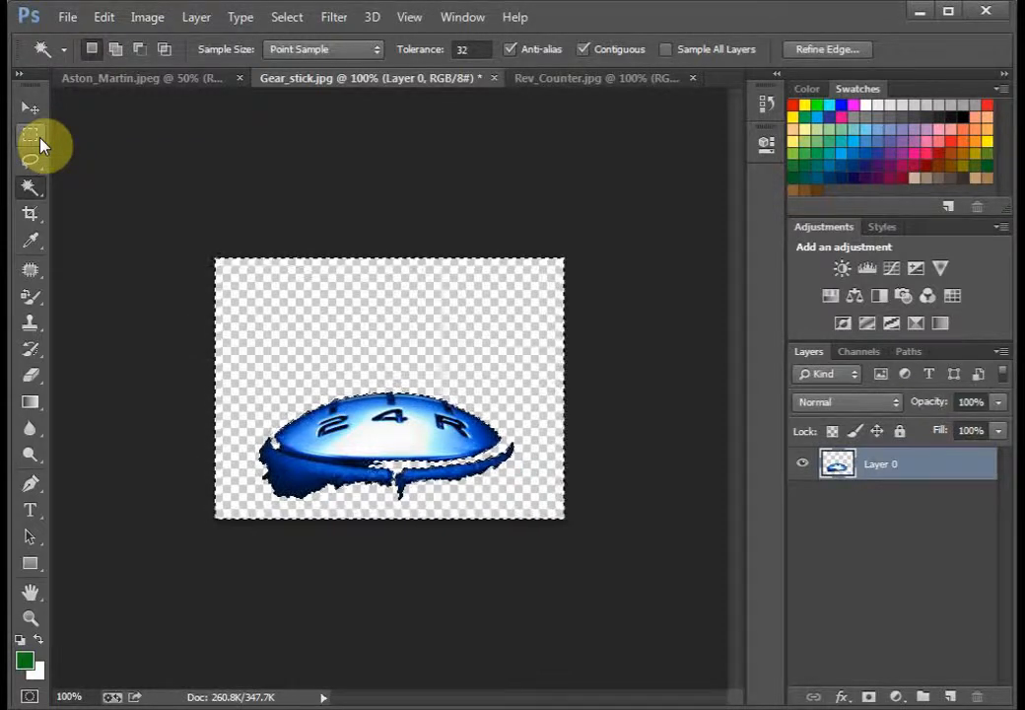
left_click(42, 145)
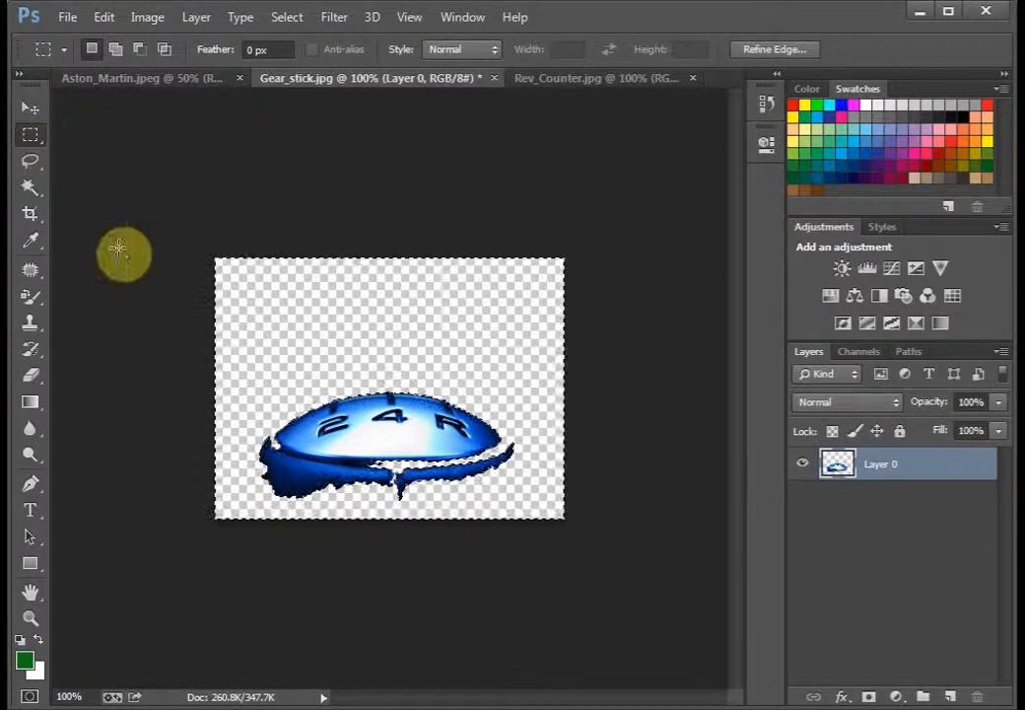
right_click(306, 315)
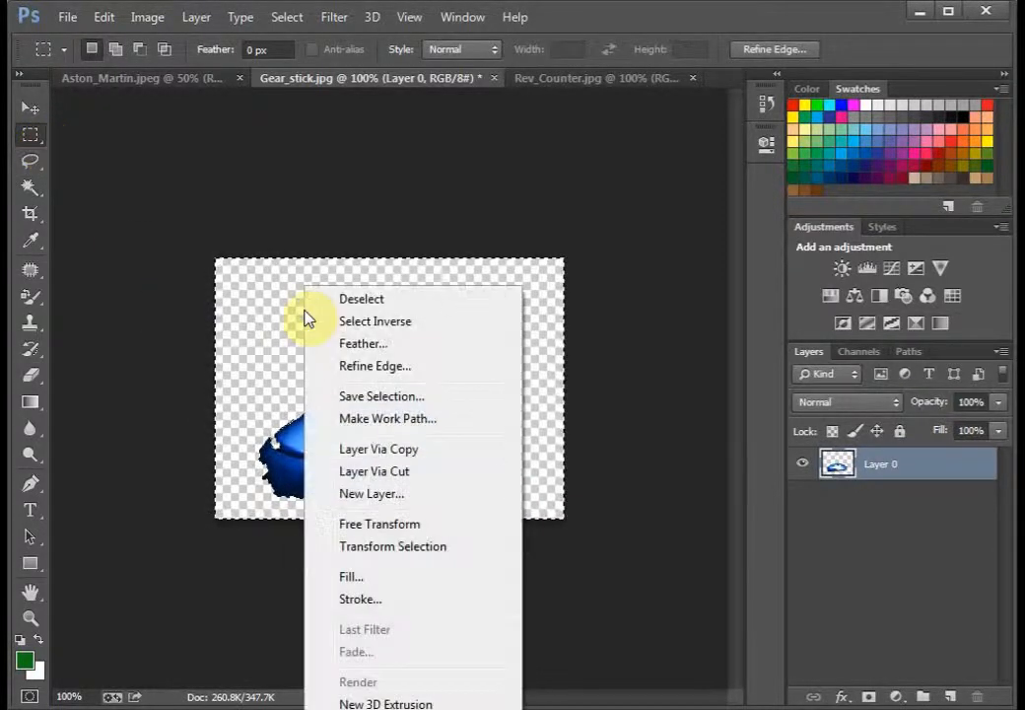
left_click(359, 299)
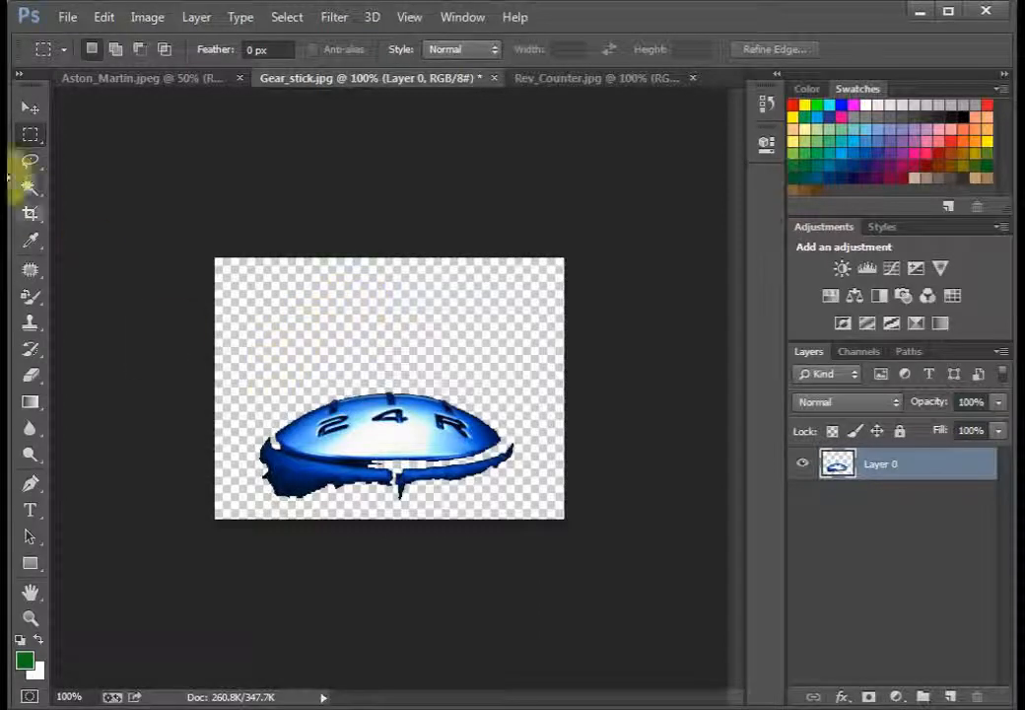
Step: Copy the cut-out gear knob using a rectangular marquee selection drawn closely around it
left_click(31, 138)
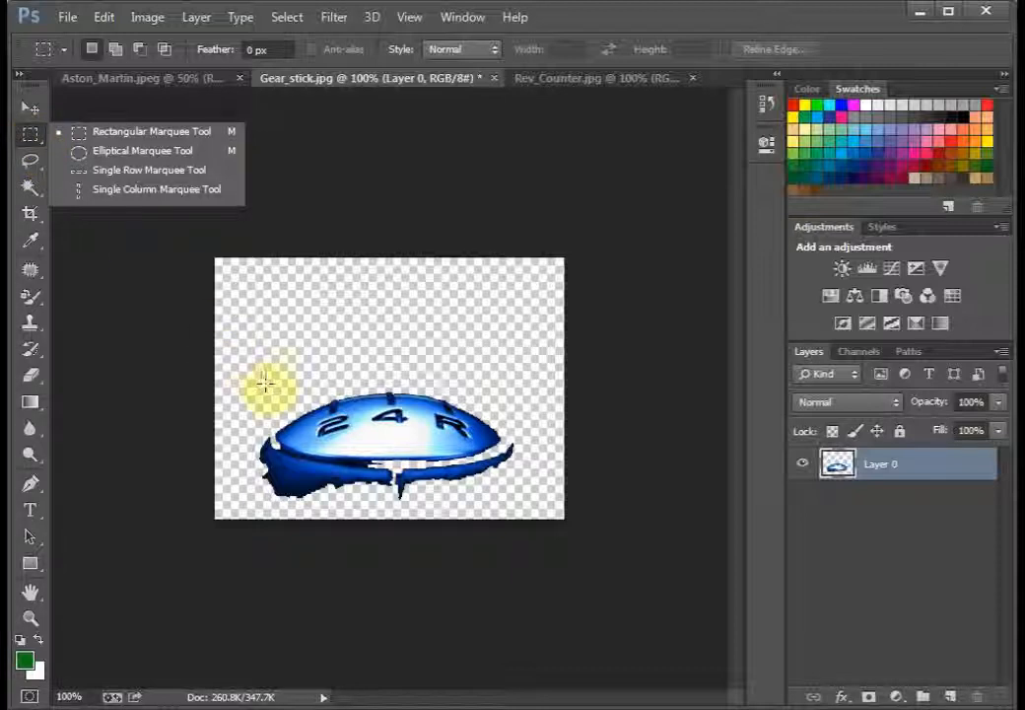
left_click_drag(257, 383, 521, 504)
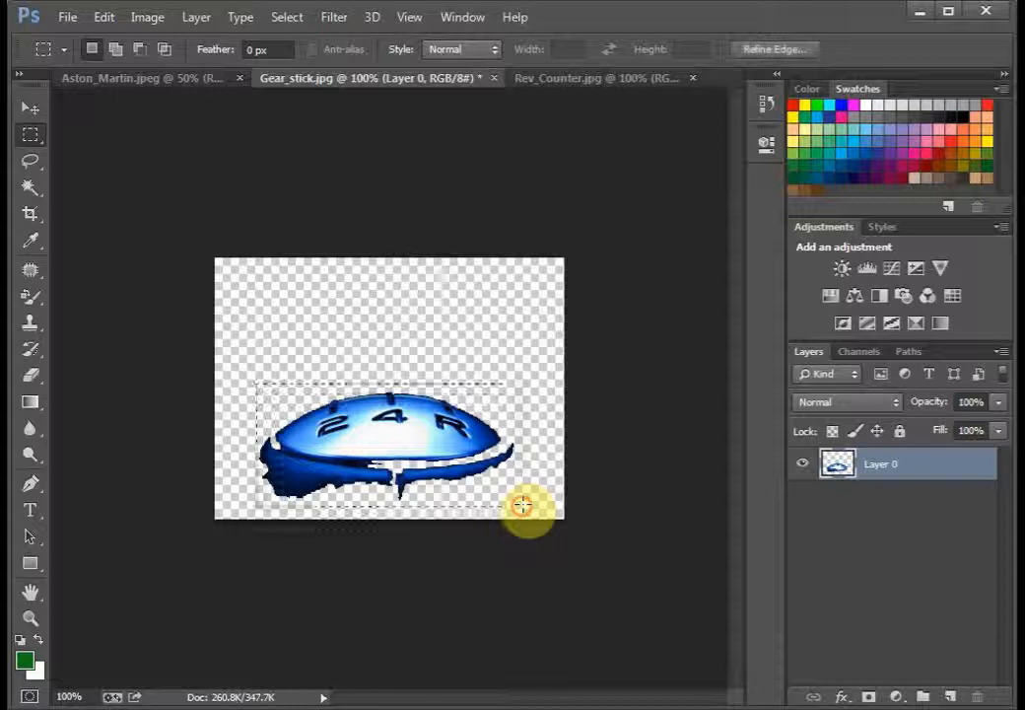
right_click(367, 419)
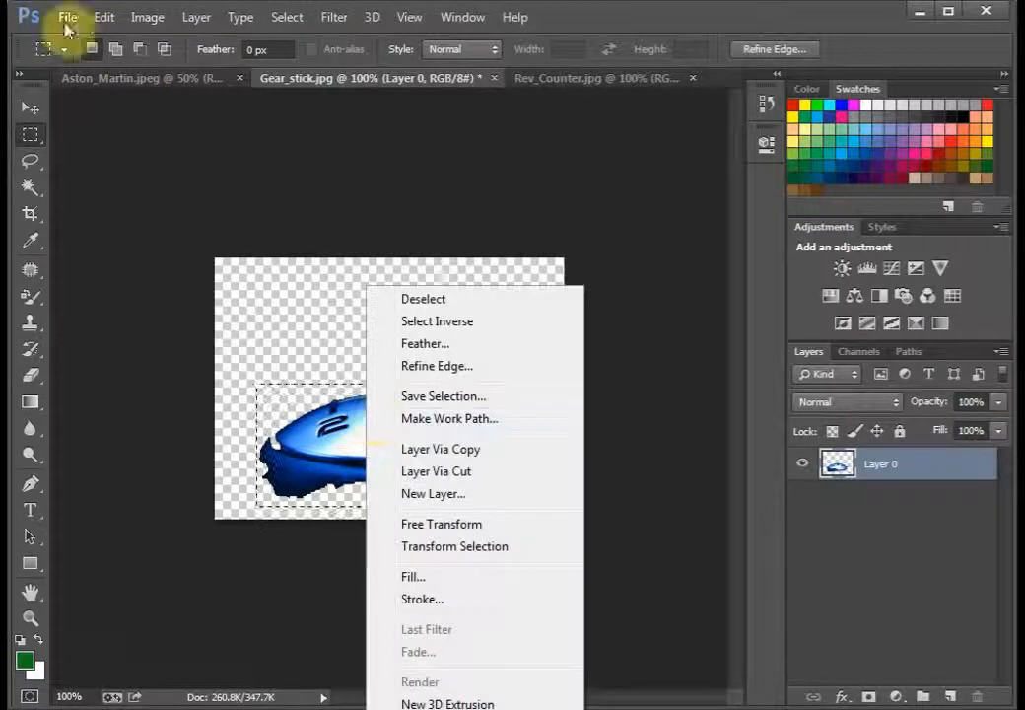
left_click(99, 20)
left_click(102, 19)
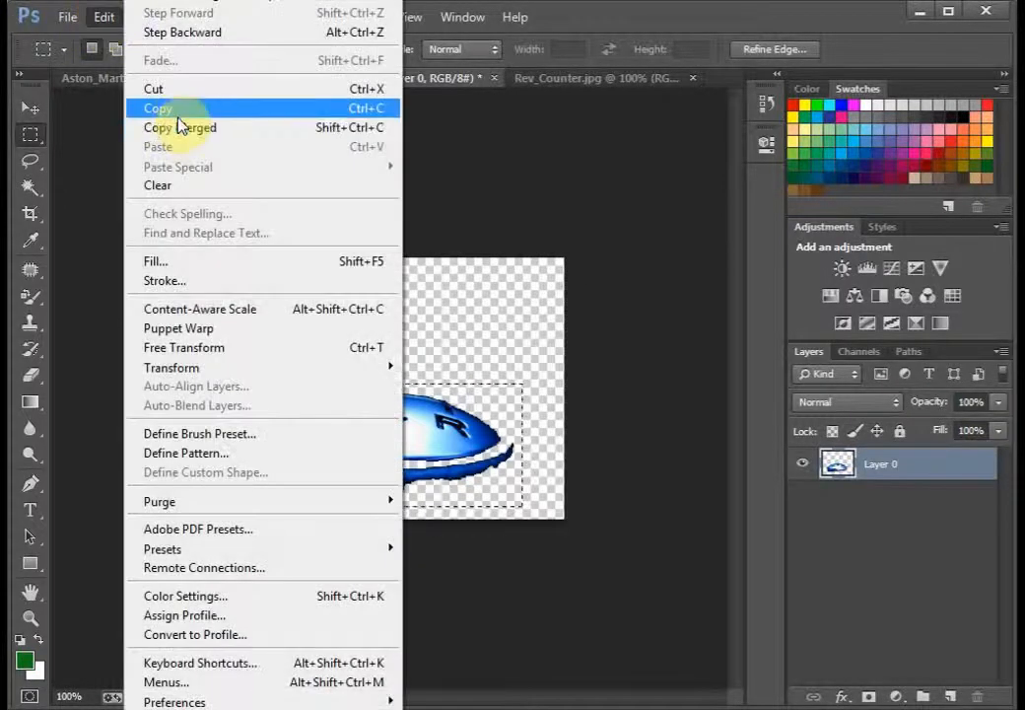
left_click(177, 110)
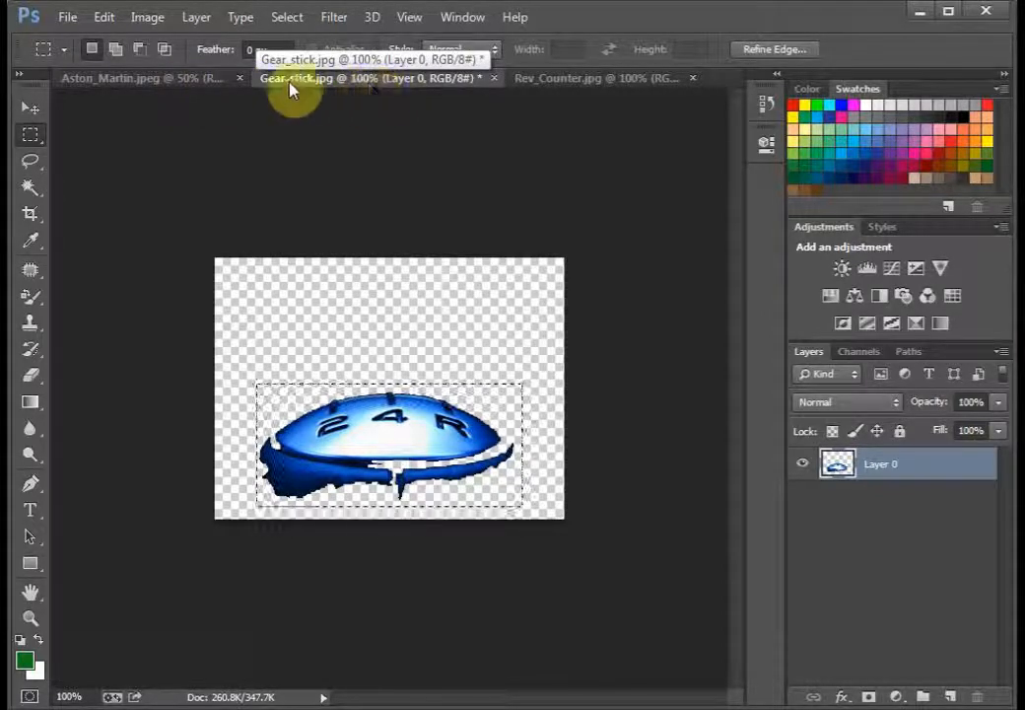
Step: Paste the gear knob into the Aston_Martin image and move it onto the road below the car
left_click(149, 86)
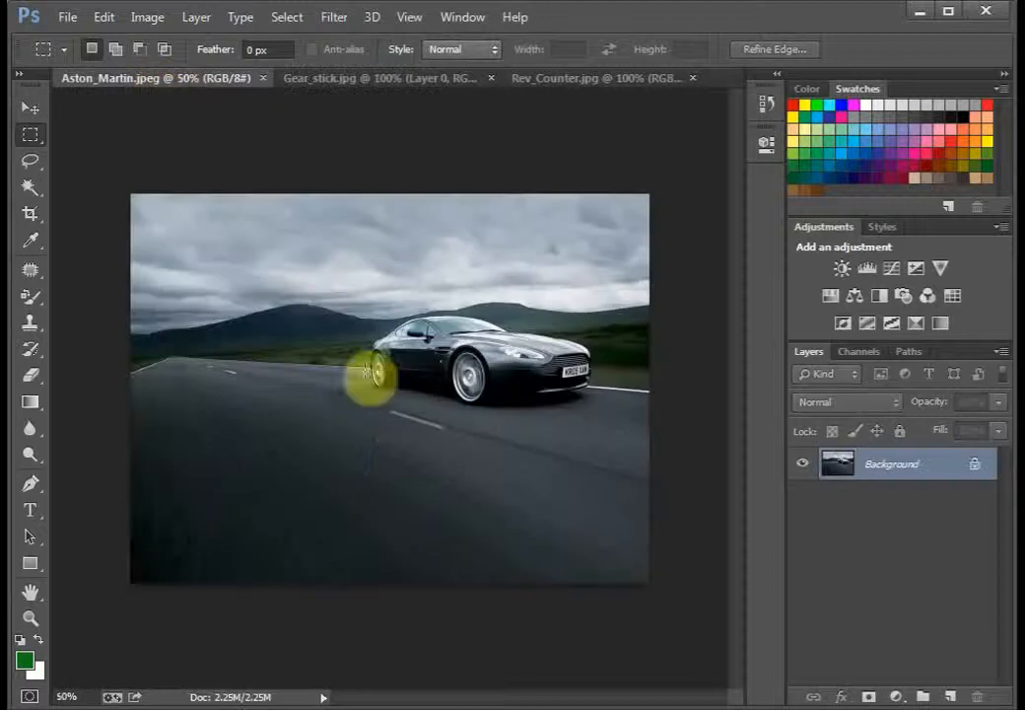
left_click(103, 18)
left_click(161, 147)
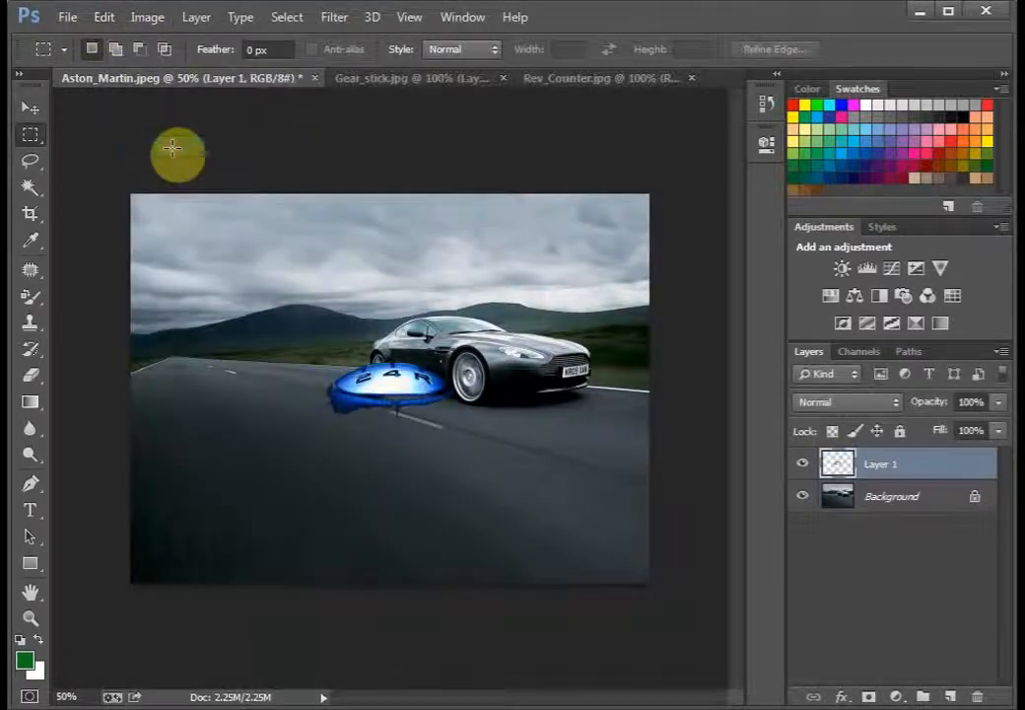
left_click(34, 114)
left_click_drag(385, 399, 385, 472)
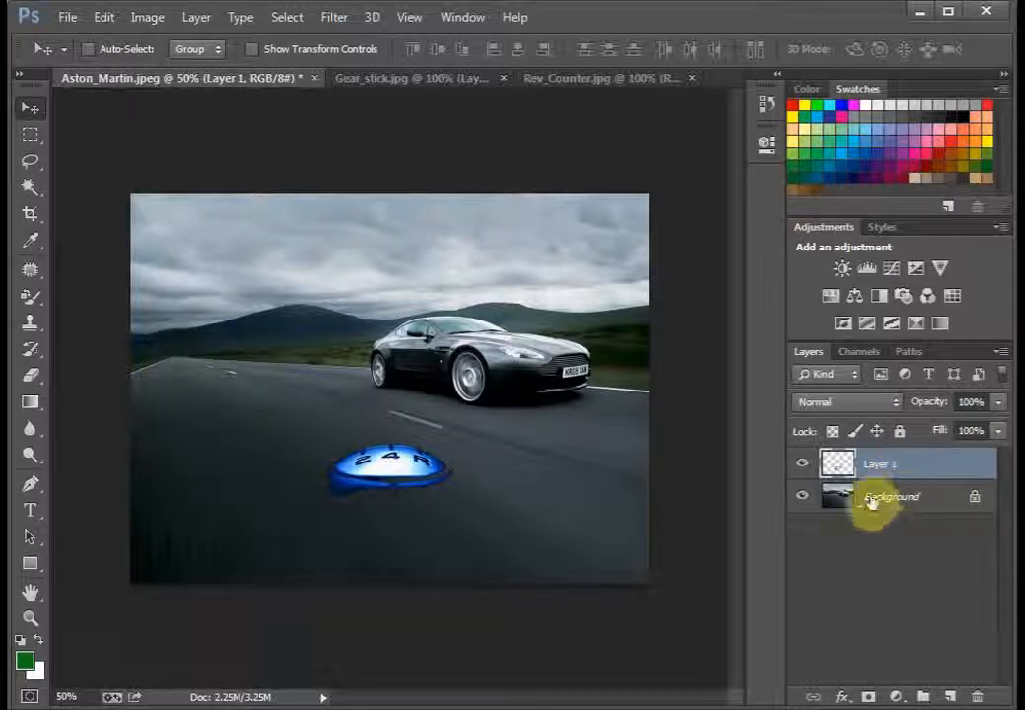
Step: Move the gear knob over the car and convert the locked car Background into a regular layer
left_click_drag(431, 485, 479, 372)
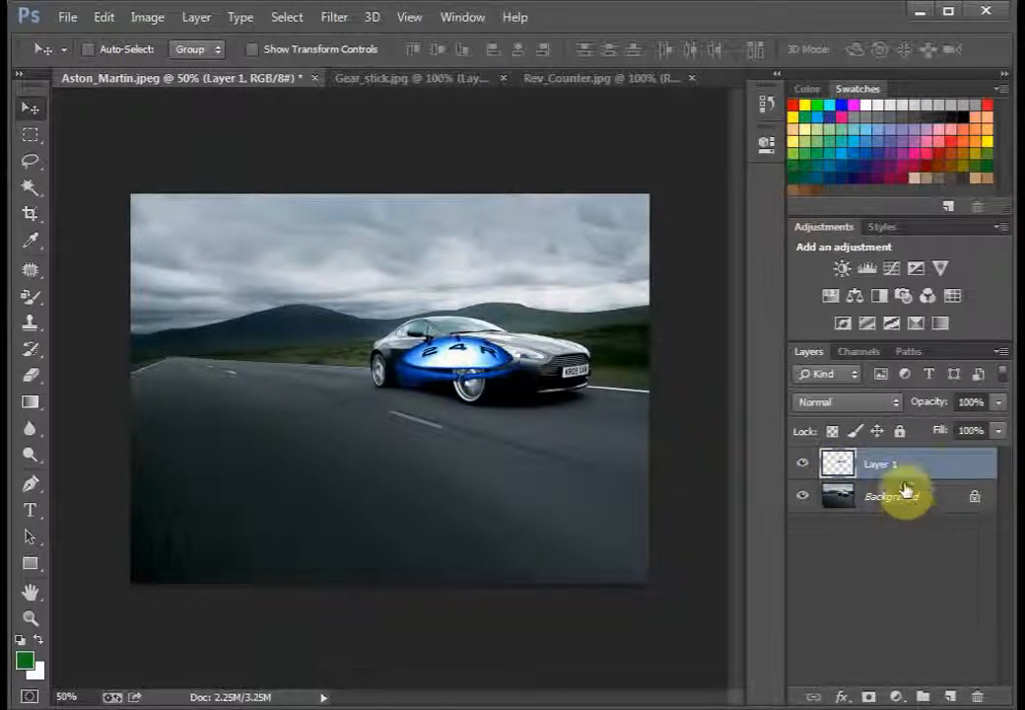
left_click_drag(899, 466, 871, 463)
double_click(971, 501)
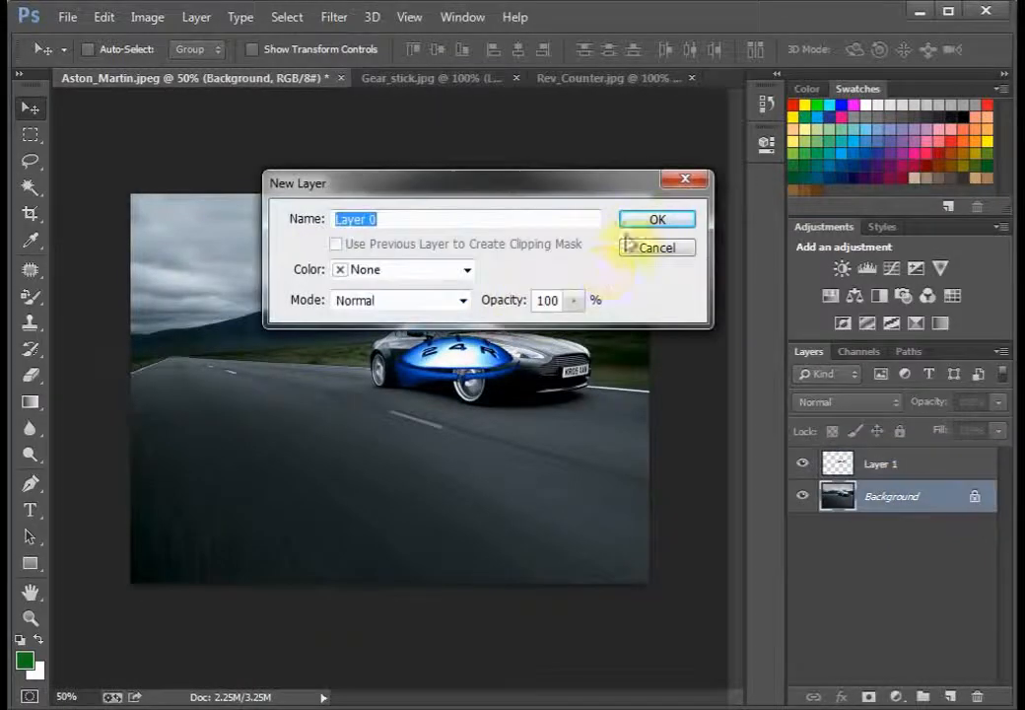
left_click(636, 228)
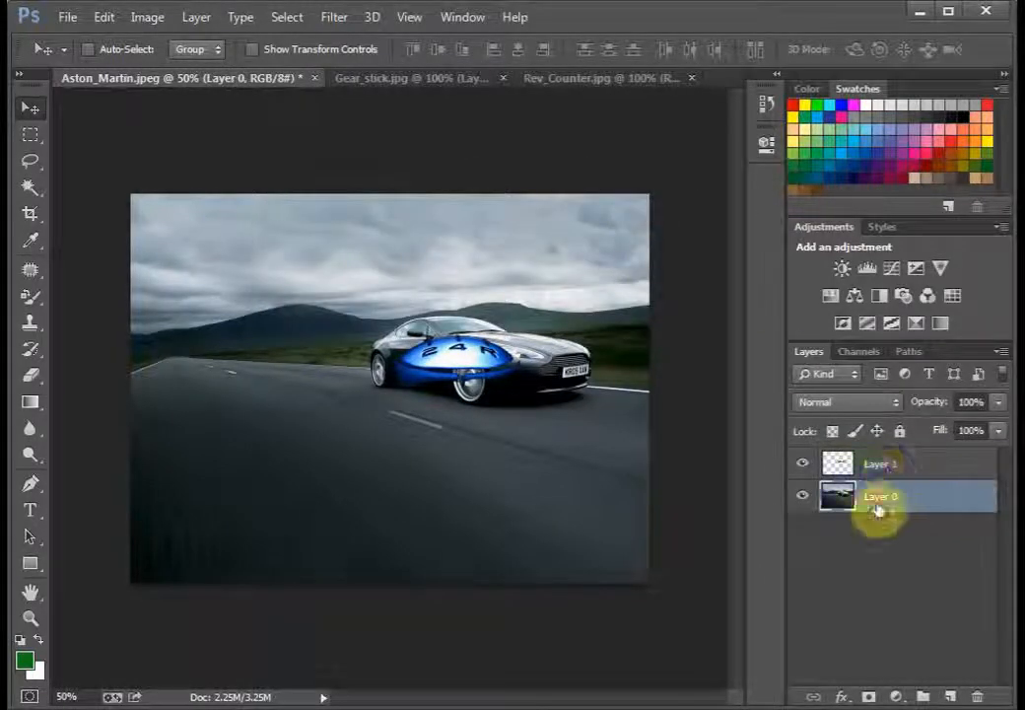
Step: Stack the car layer above the gear knob, restore the original layer order, and move the knob back onto the road below the car
left_click_drag(878, 506, 877, 461)
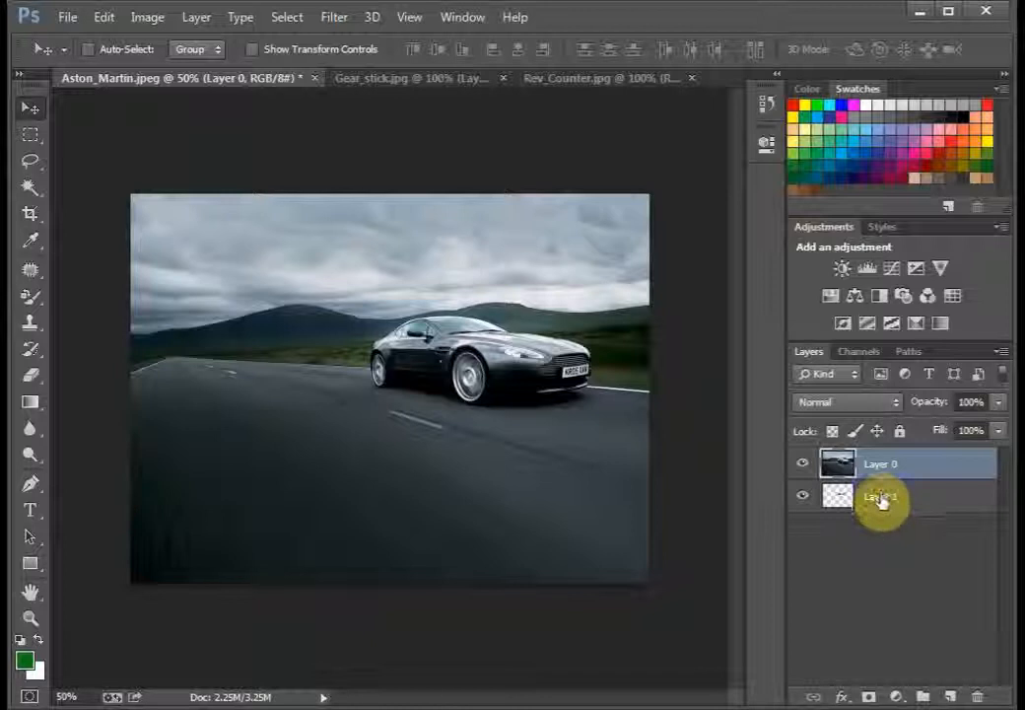
left_click_drag(880, 500, 879, 465)
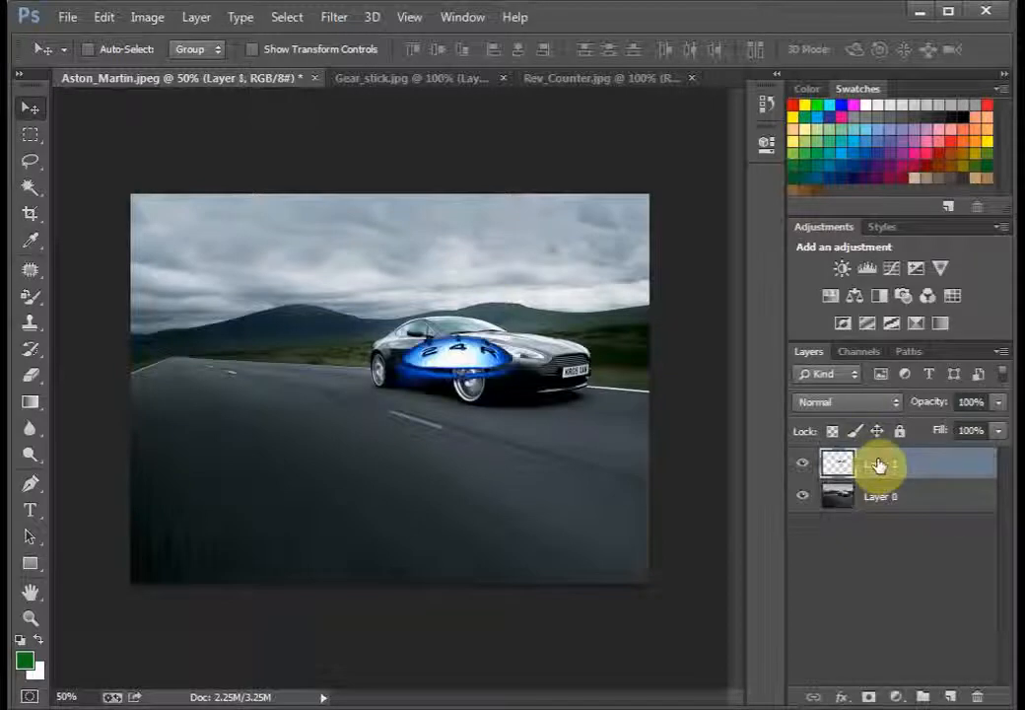
left_click_drag(454, 373, 392, 477)
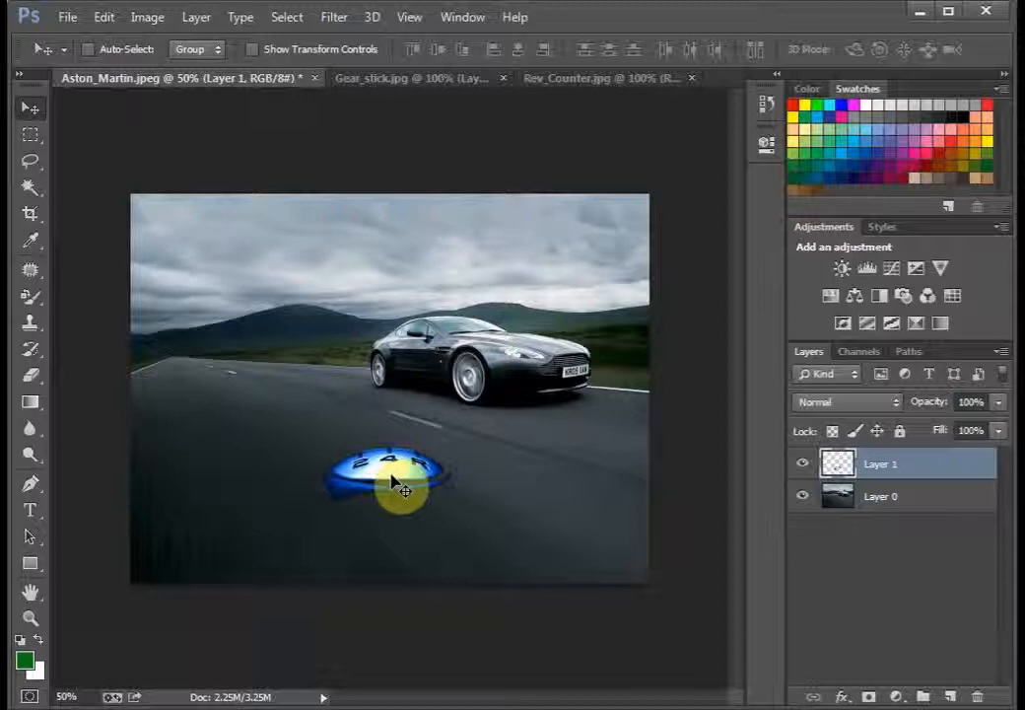
Step: Select the gear knob with a rectangular marquee drawn closely around it and start Free Transform on it
left_click(31, 135)
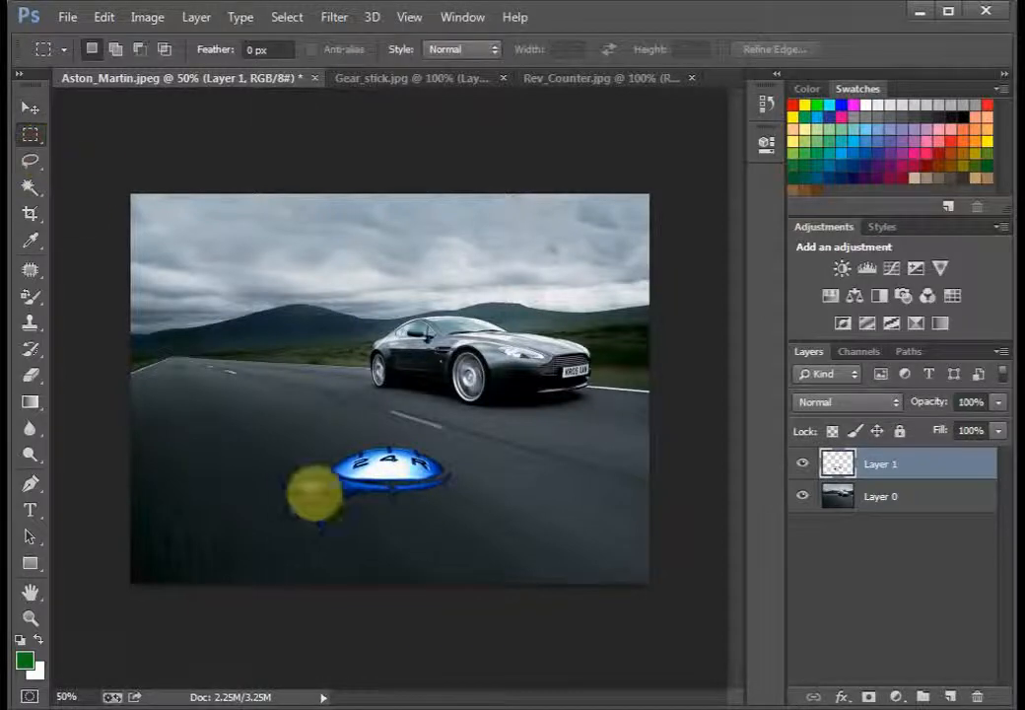
left_click_drag(316, 444, 467, 508)
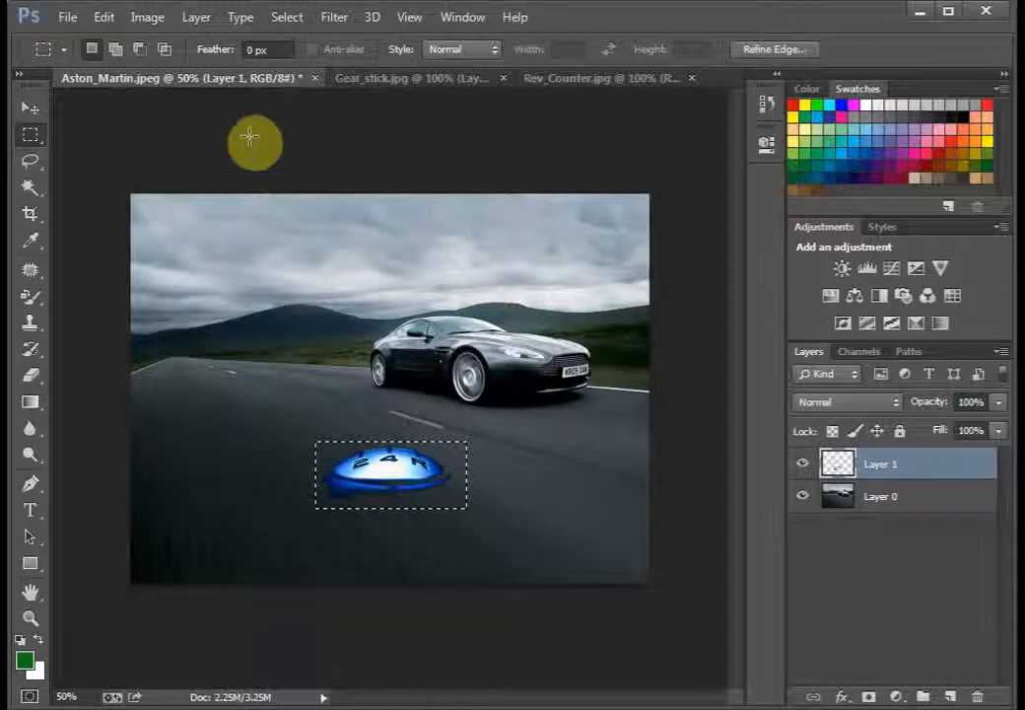
left_click(104, 18)
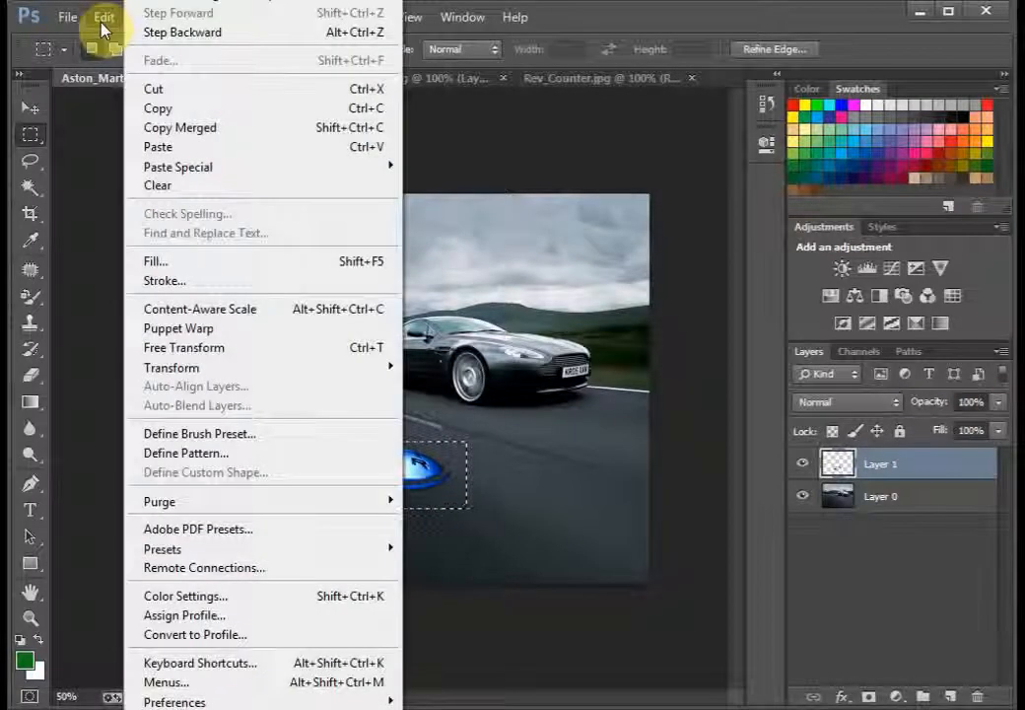
left_click(378, 357)
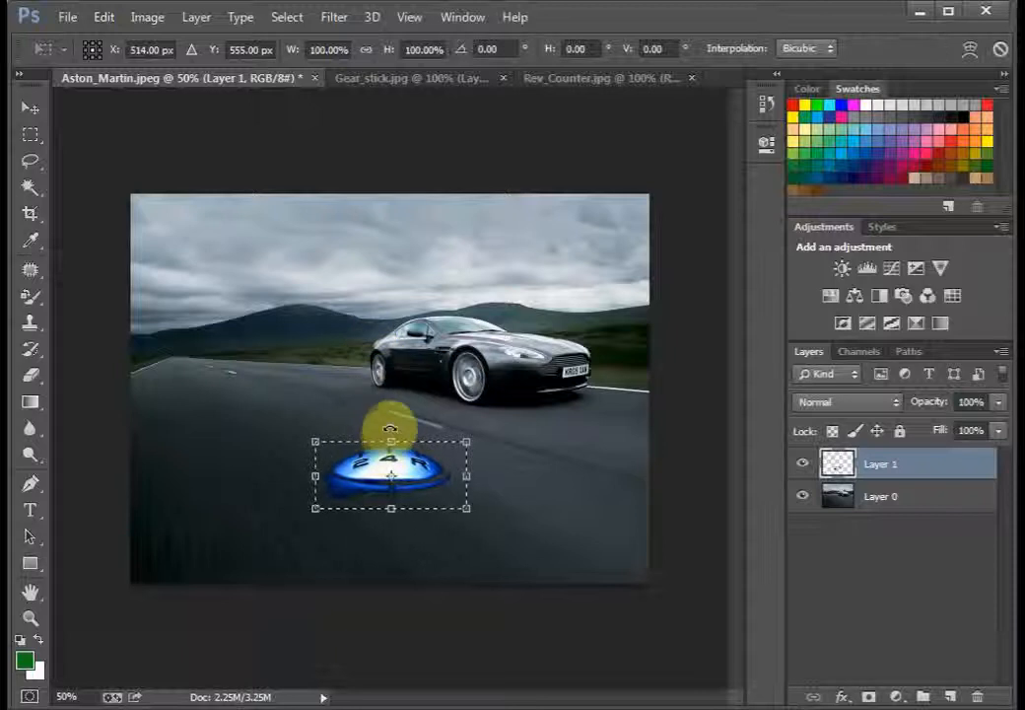
Step: Try stretching the gear knob wide and flat without keeping its proportions
mouse_move(390, 428)
left_mouse_down()
mouse_move(429, 449)
mouse_move(412, 426)
mouse_move(393, 428)
left_mouse_up()
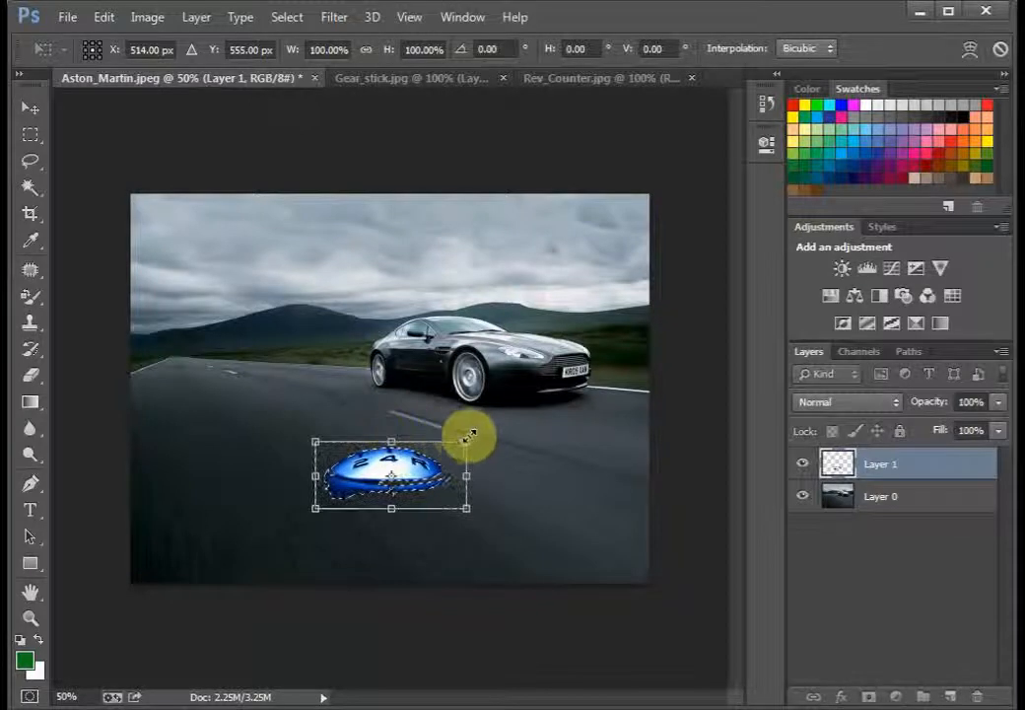
left_click_drag(471, 435, 635, 447)
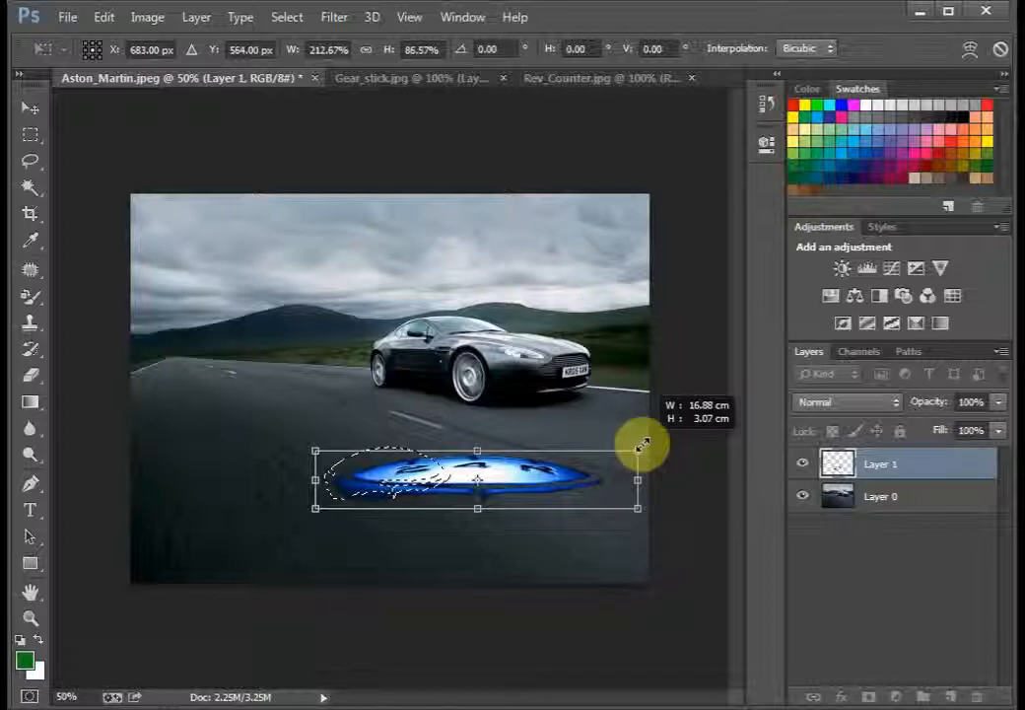
left_click_drag(642, 445, 500, 389)
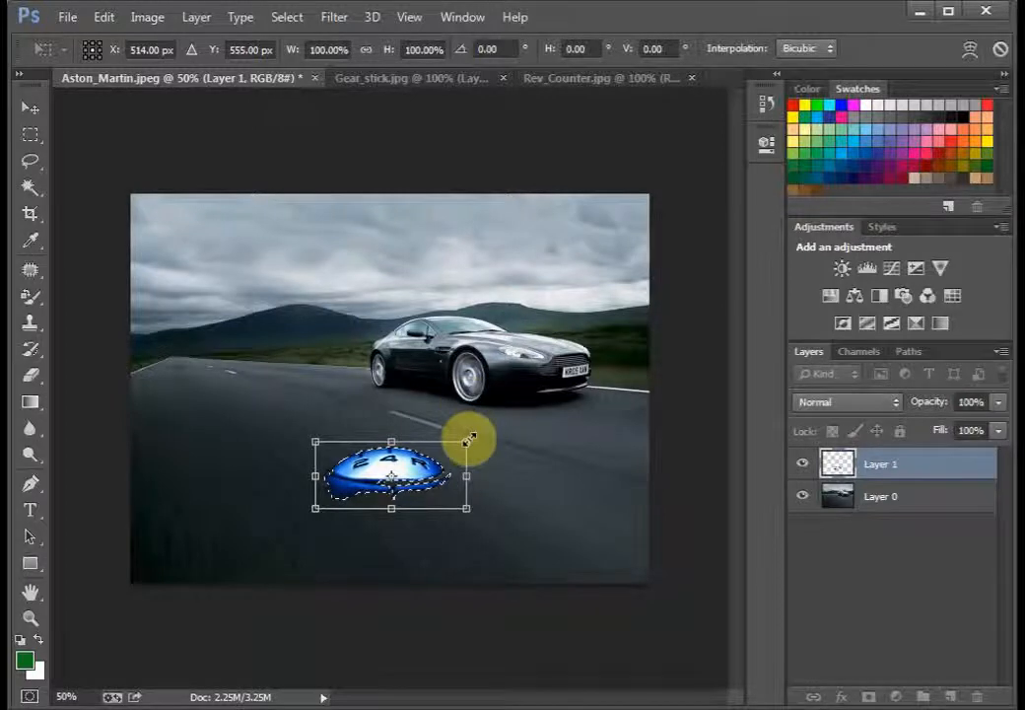
Step: Scale the gear knob proportionally to about 220%, position it on the road below the car, apply the transformation and deselect it
left_click_drag(537, 404, 618, 374)
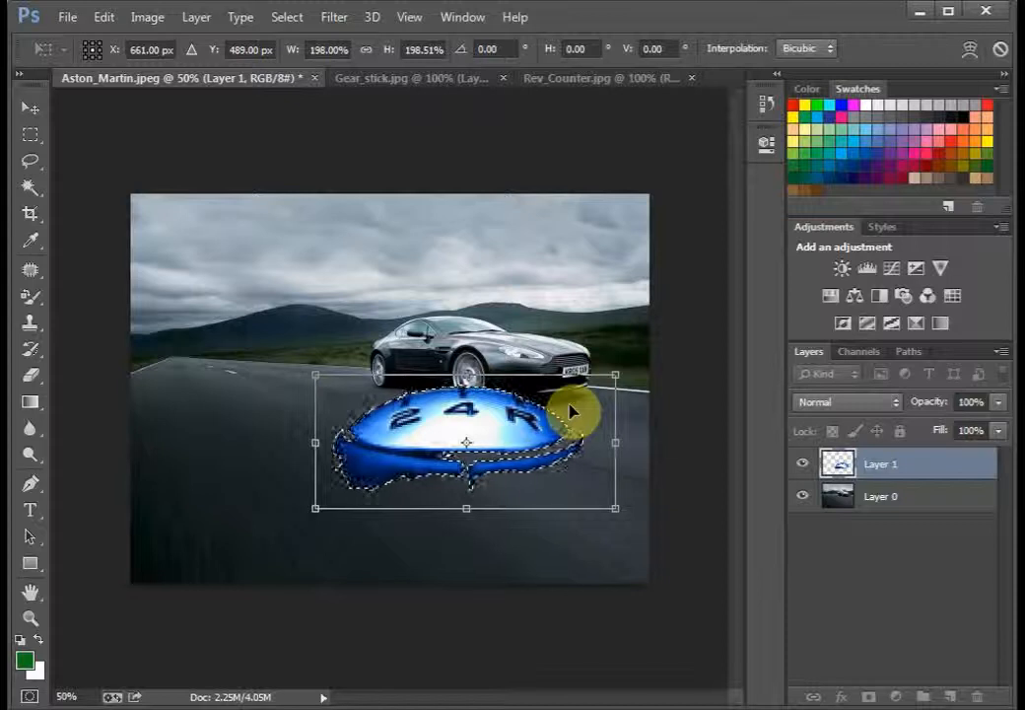
left_click_drag(570, 412, 486, 459)
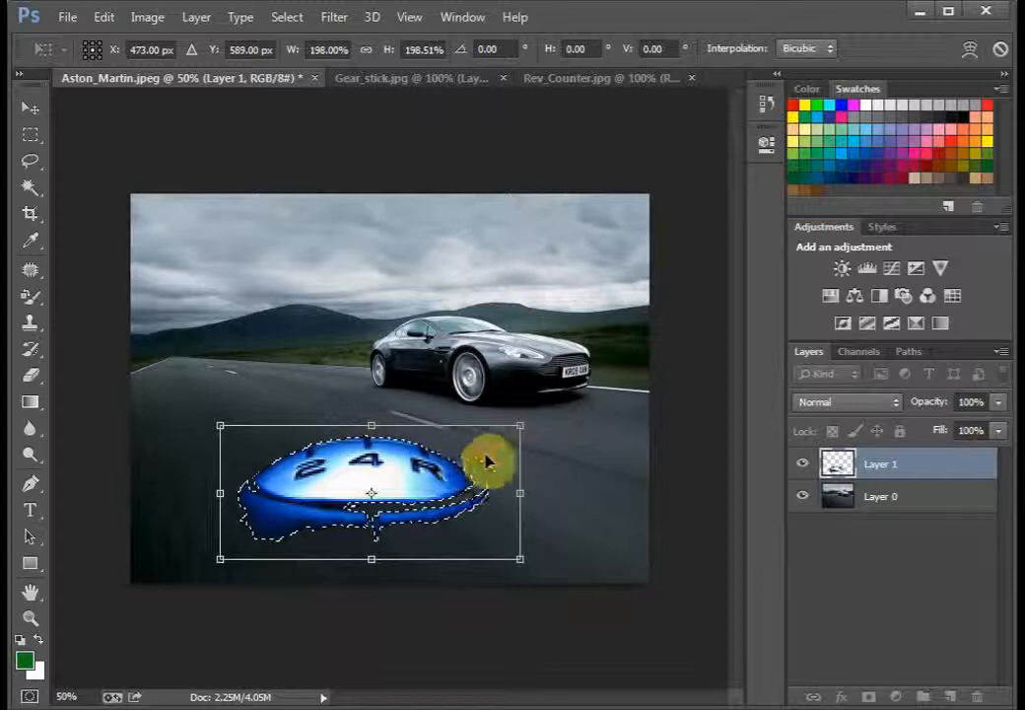
left_click_drag(524, 425, 562, 427)
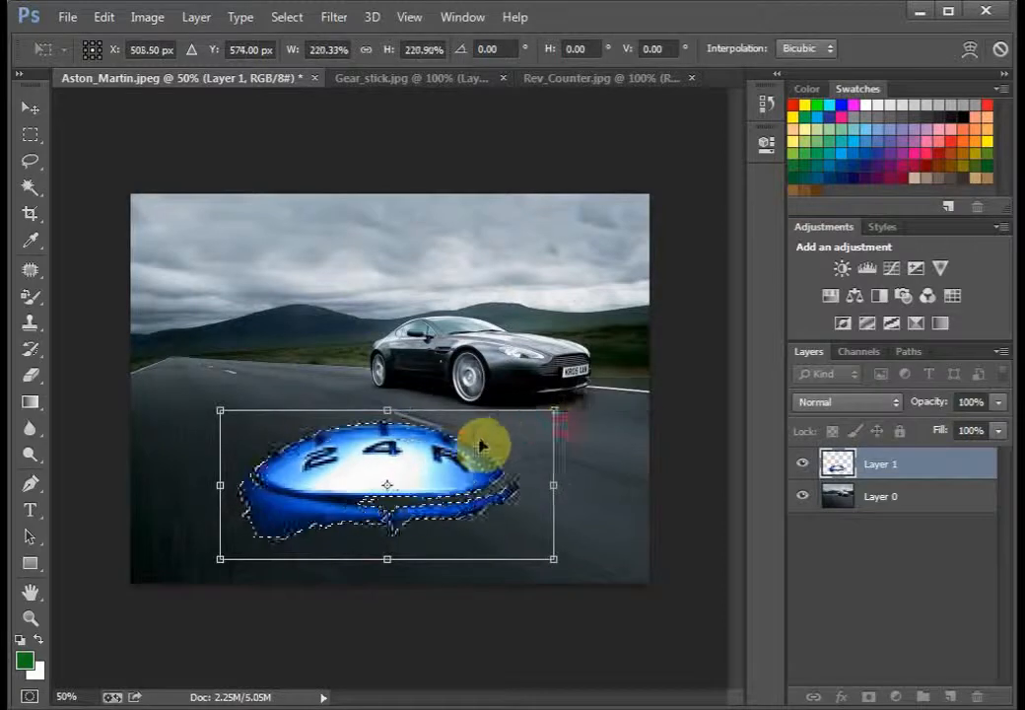
mouse_move(480, 439)
left_mouse_down()
mouse_move(499, 440)
mouse_move(485, 443)
left_mouse_up()
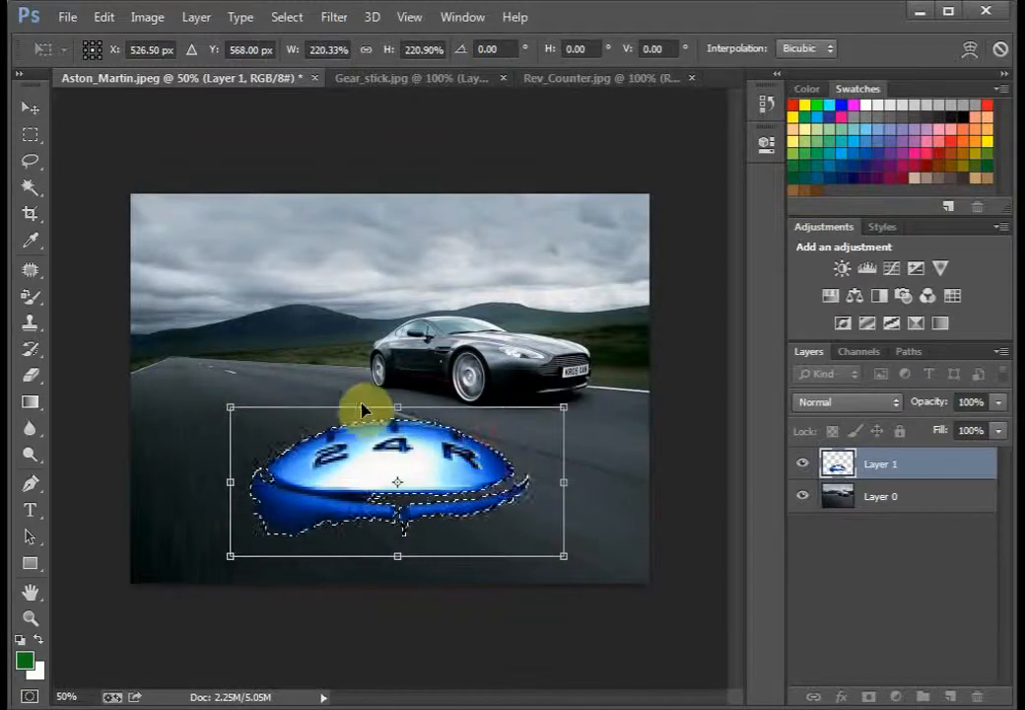
right_click(306, 421)
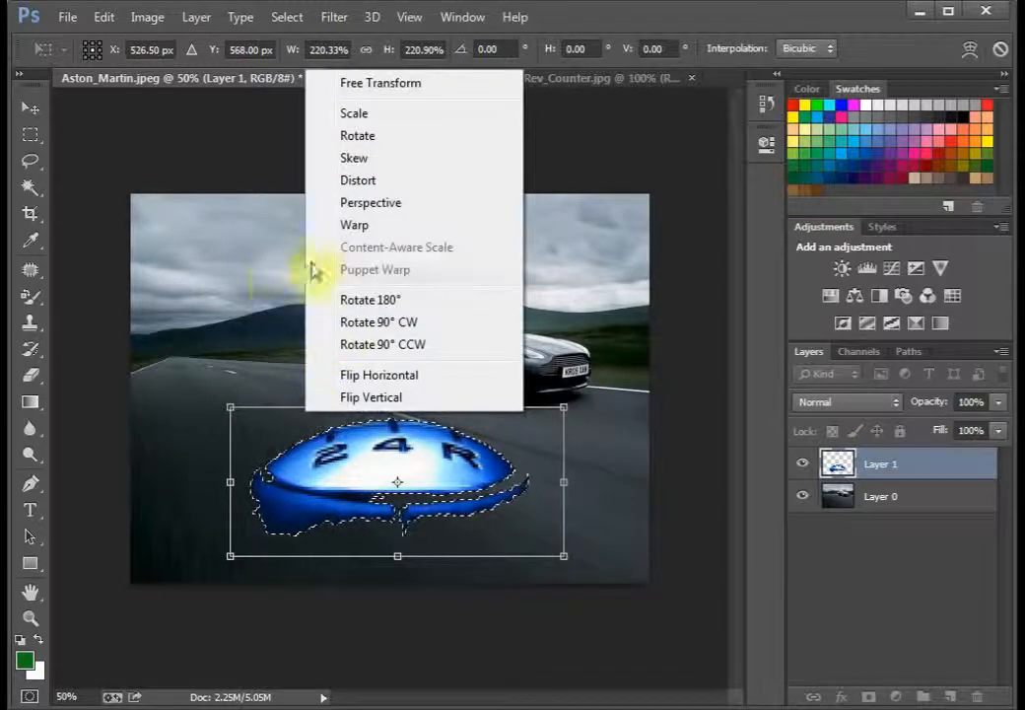
left_click(256, 307)
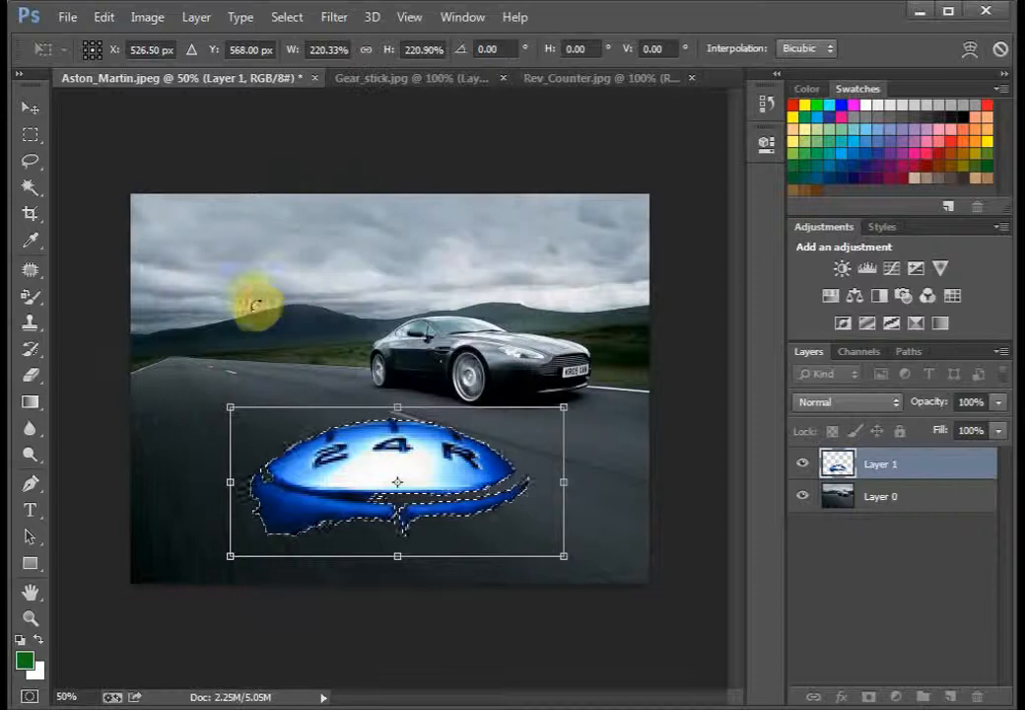
left_click(33, 138)
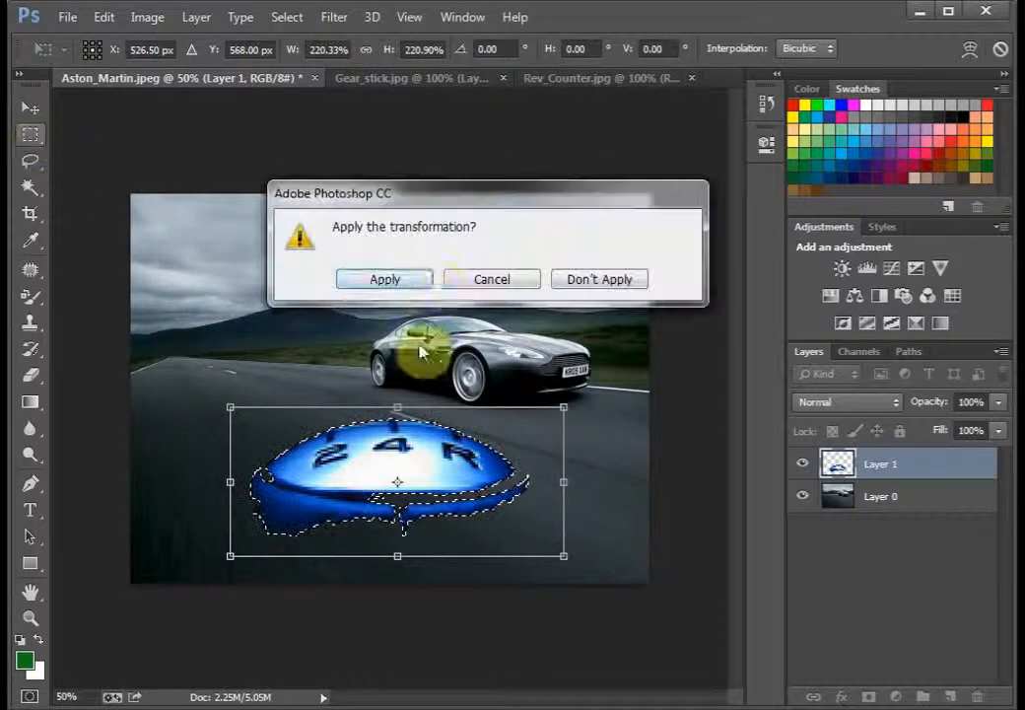
left_click(407, 281)
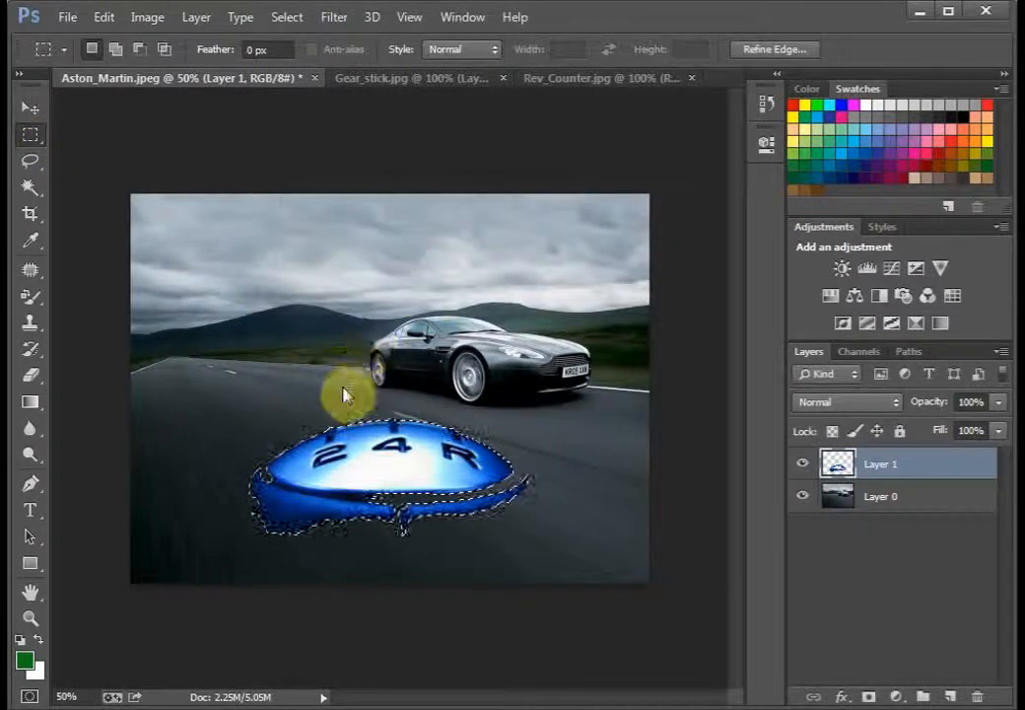
right_click(345, 395)
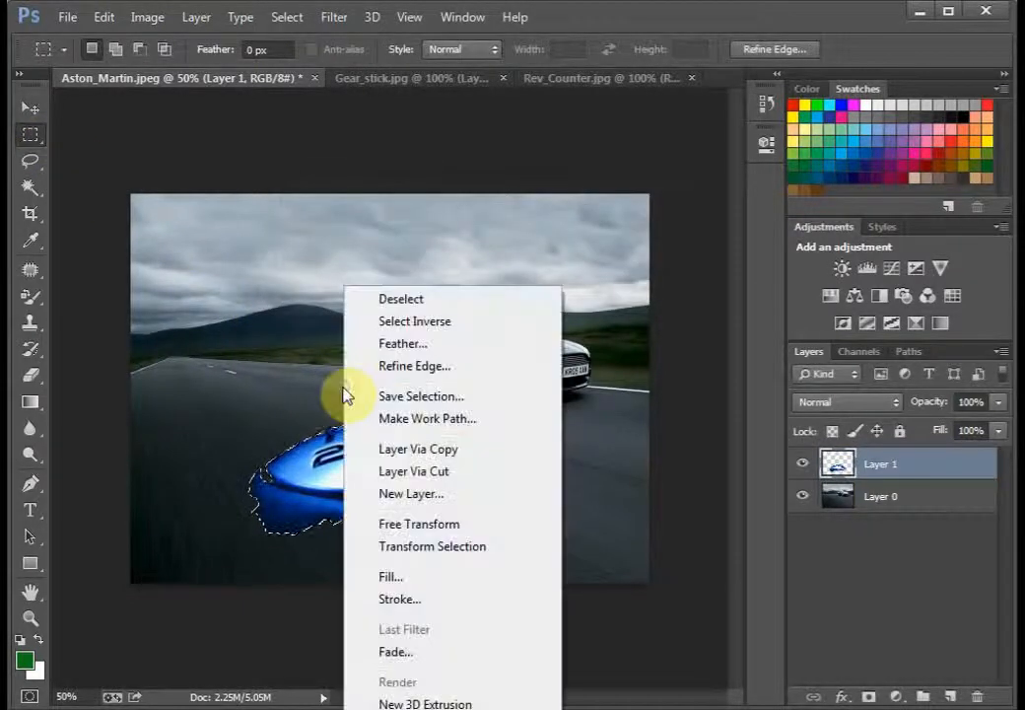
left_click(396, 301)
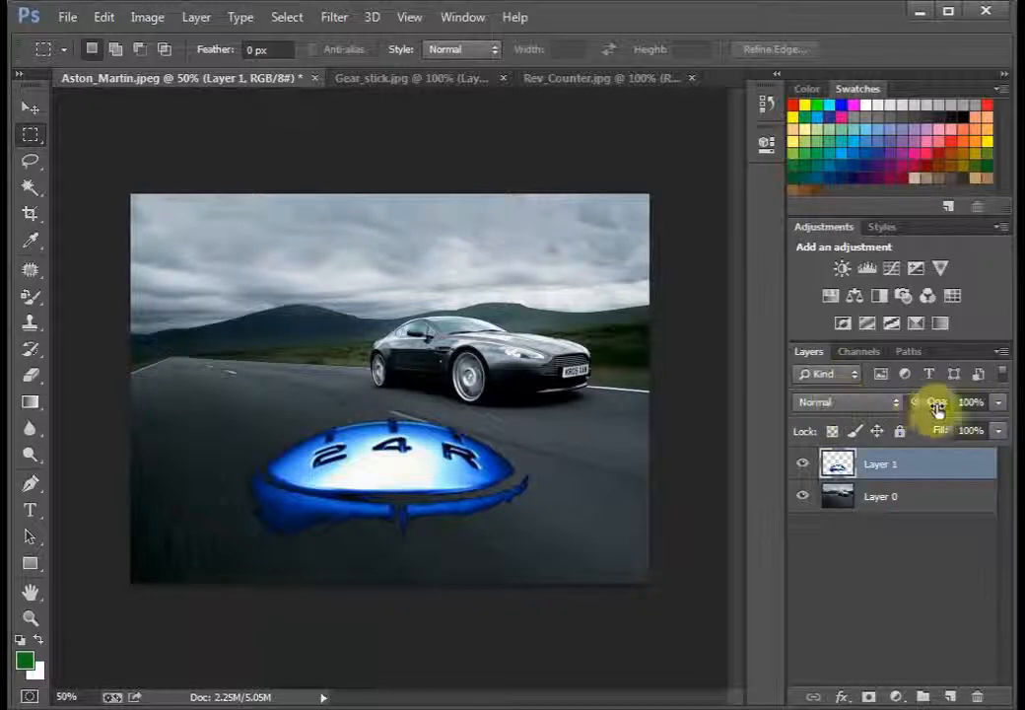
Step: Lower the opacity of the gear knob layer to 29%
left_click(998, 402)
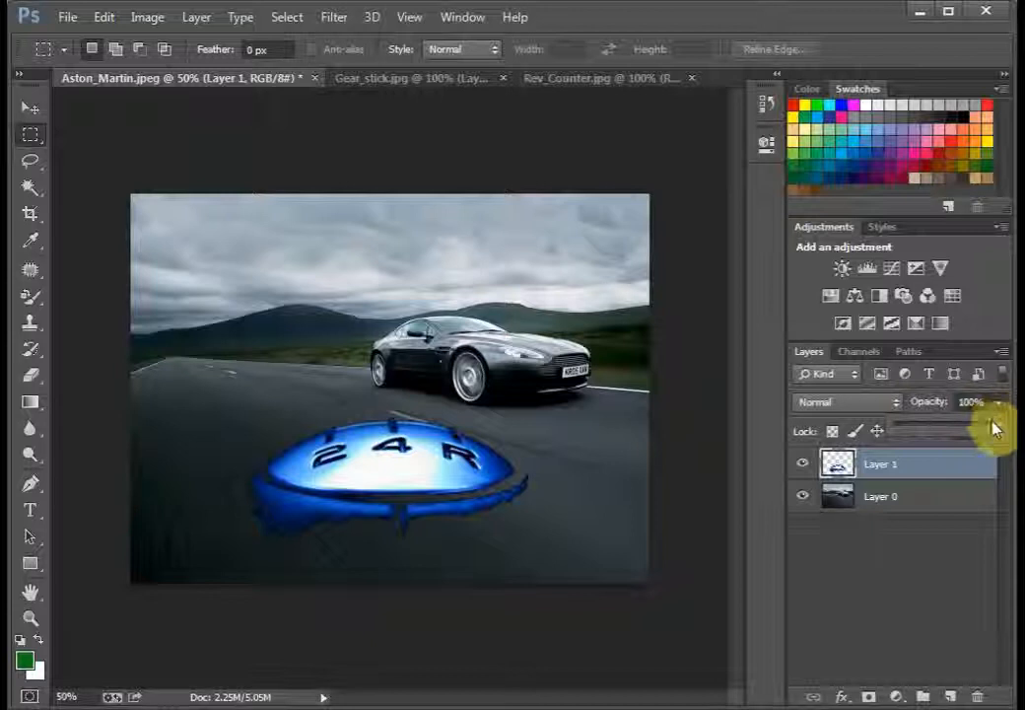
left_click_drag(965, 434, 927, 432)
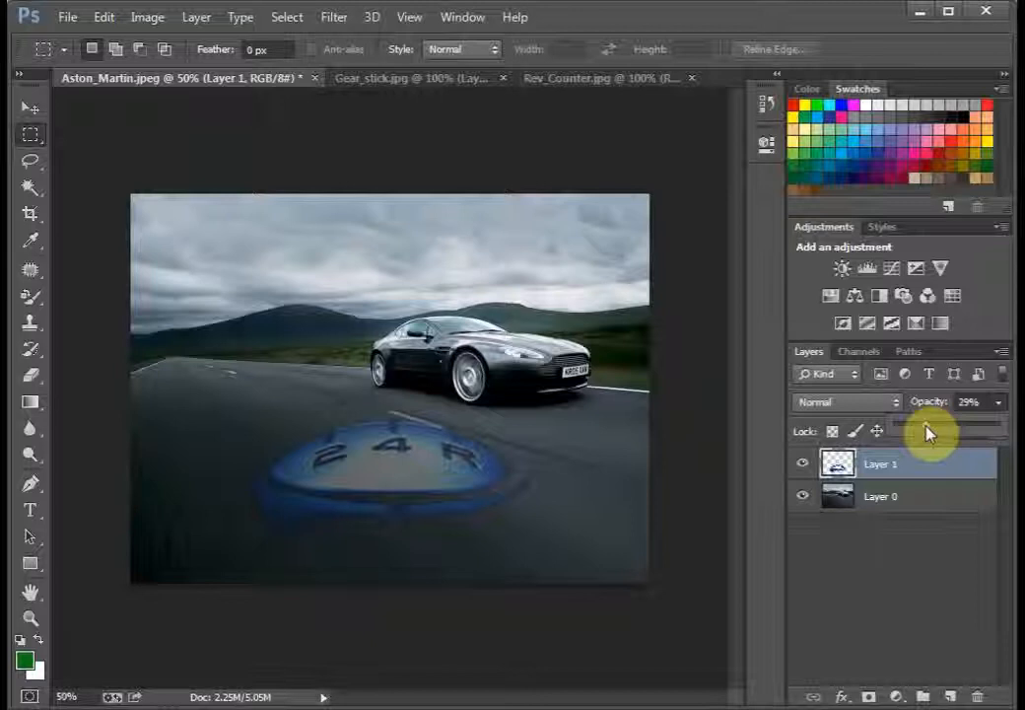
left_click(899, 573)
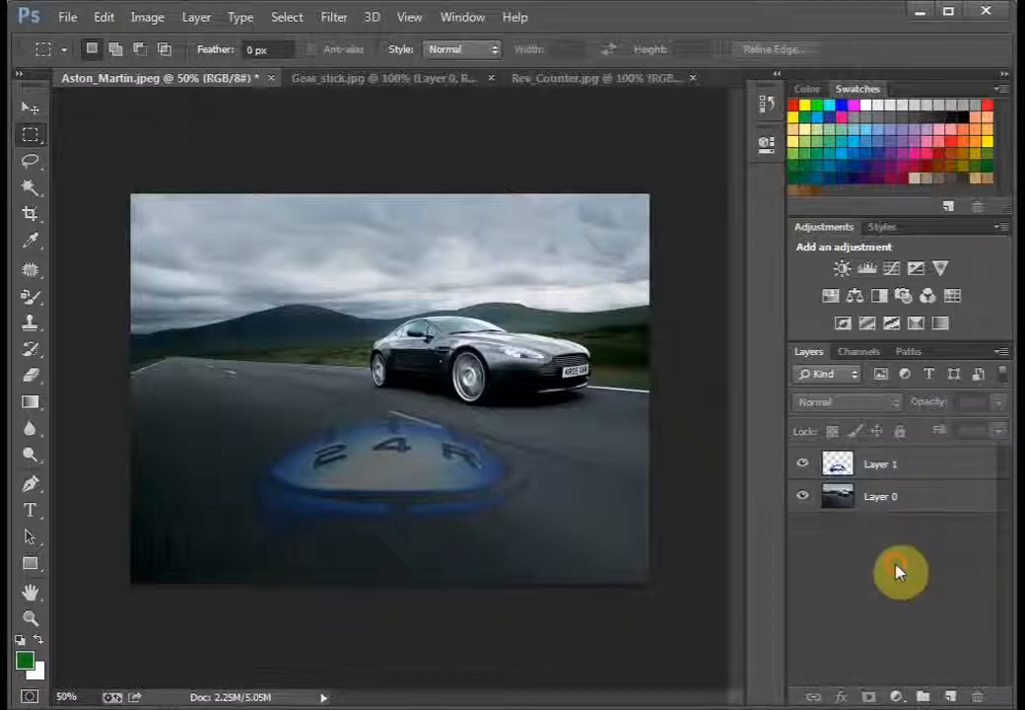
Step: Select the gear knob layer and move the faded knob slightly down and to the left on the road
left_click(426, 480)
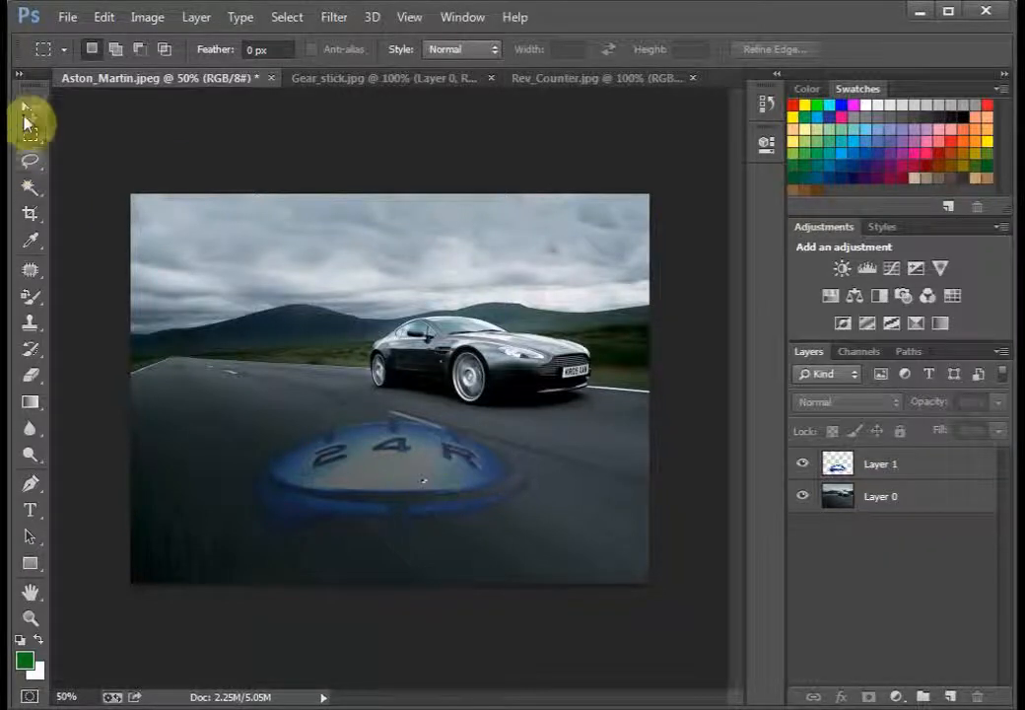
left_click(31, 108)
left_click(380, 483)
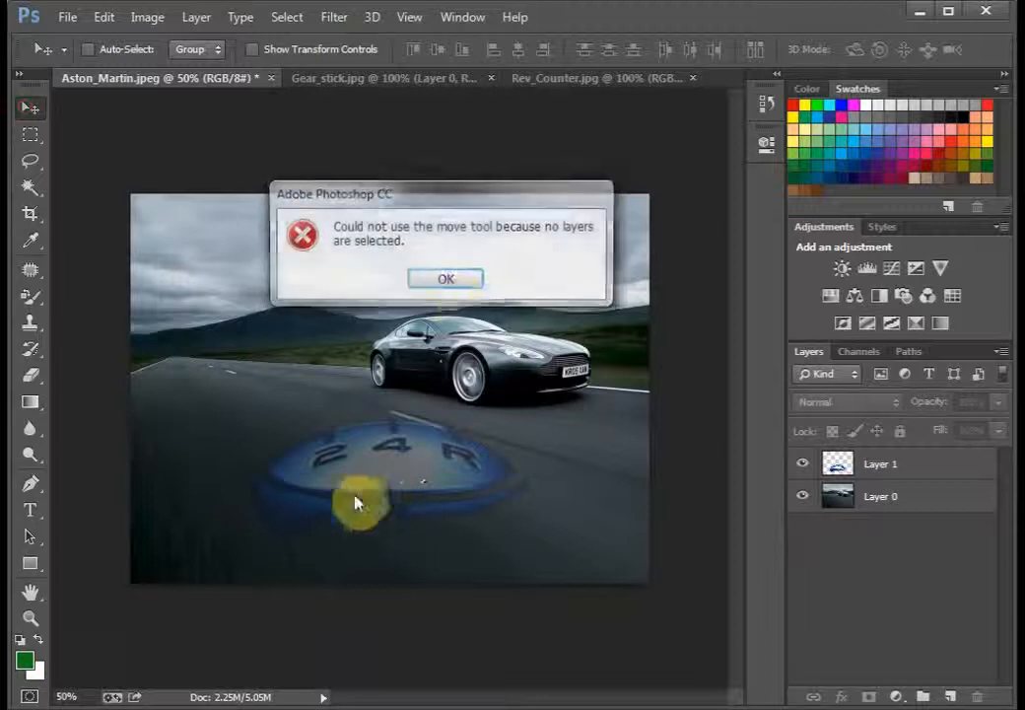
left_click(441, 277)
left_click(920, 472)
left_click_drag(476, 508, 399, 487)
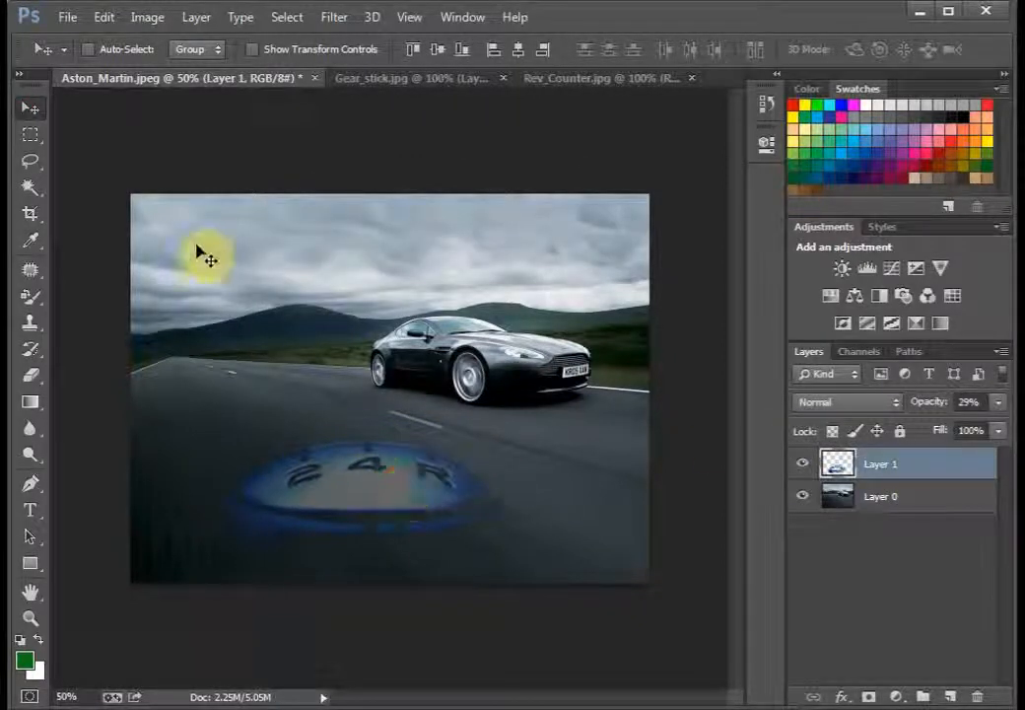
Step: Marquee-select the faded gear knob, scale it proportionally to about 117%, apply the transformation and deselect it
key("ctrl+t")
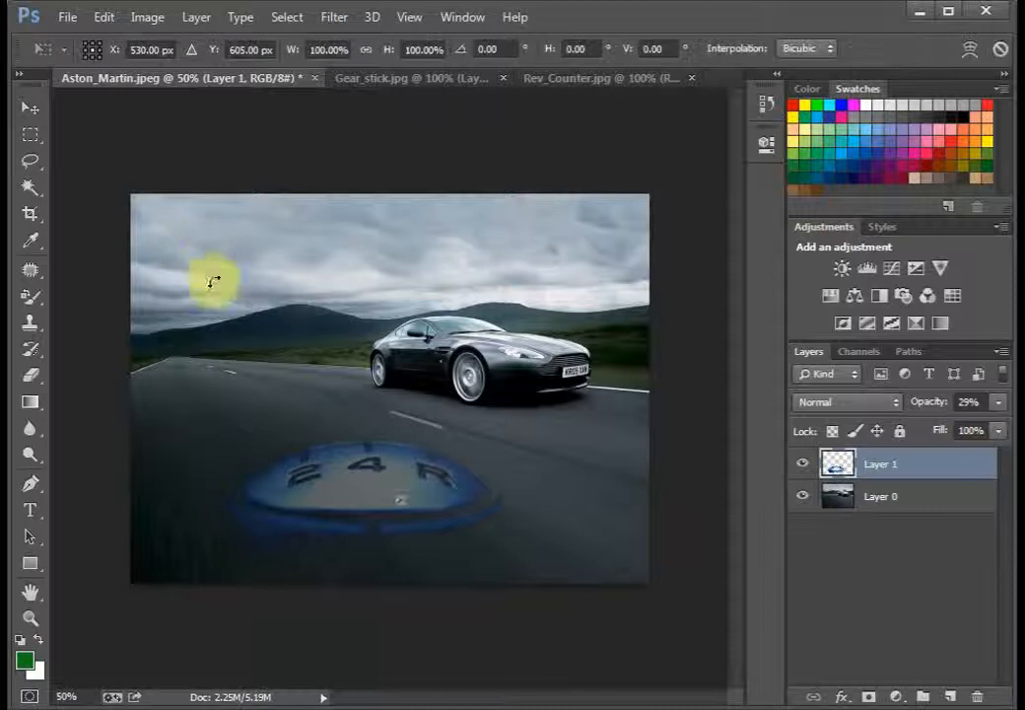
left_click(31, 135)
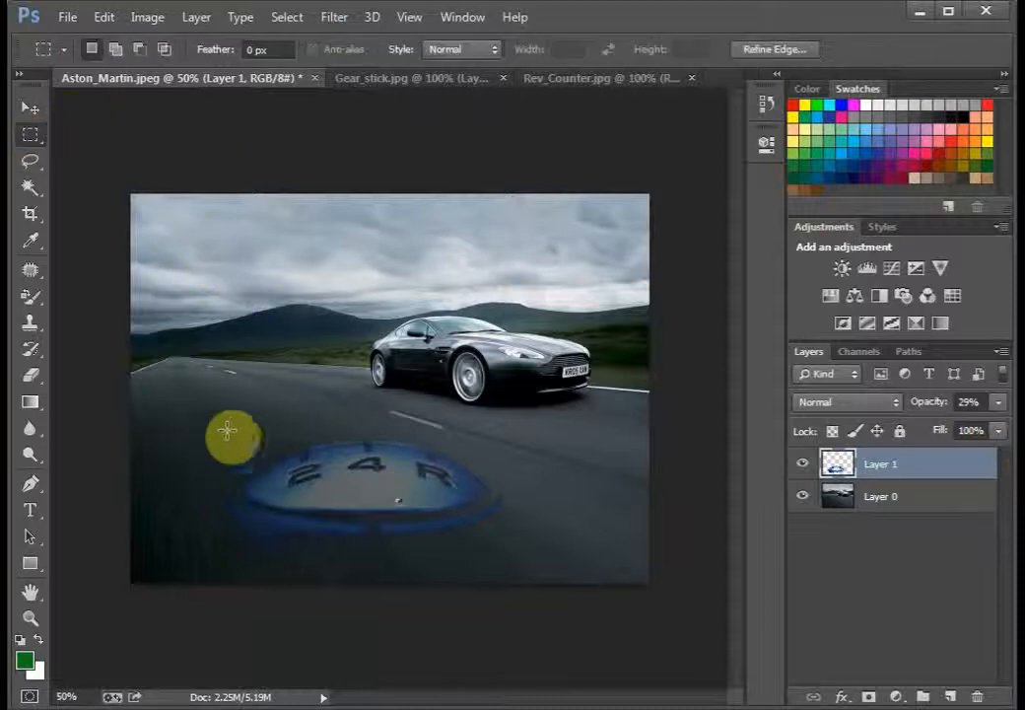
left_click_drag(232, 430, 530, 560)
key("ctrl+t")
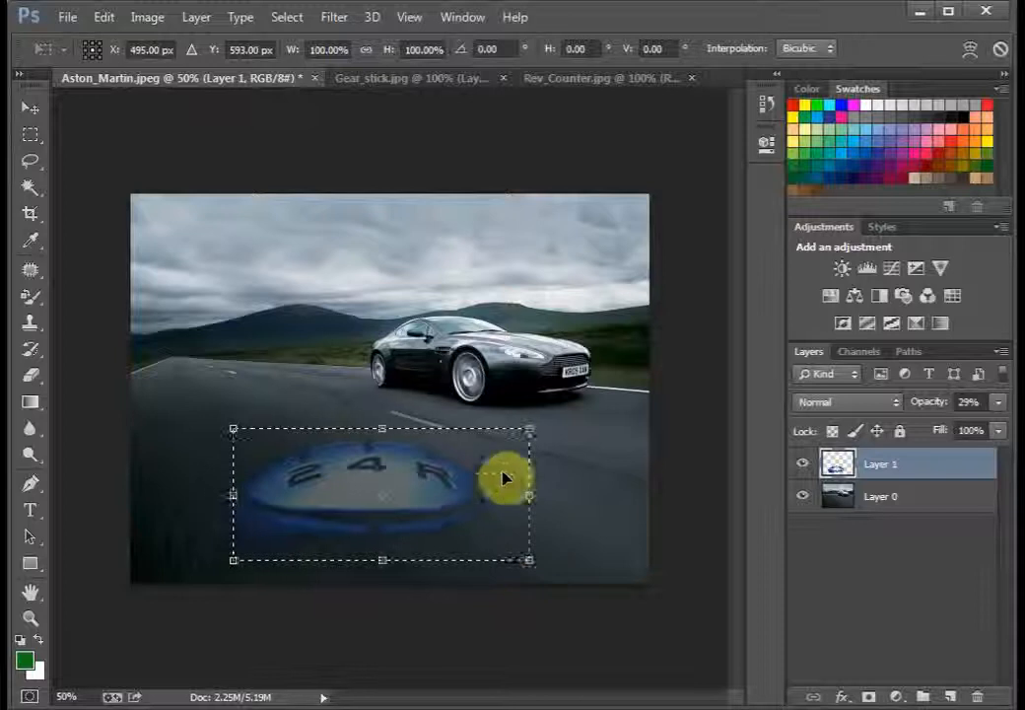
left_click_drag(533, 422, 582, 408)
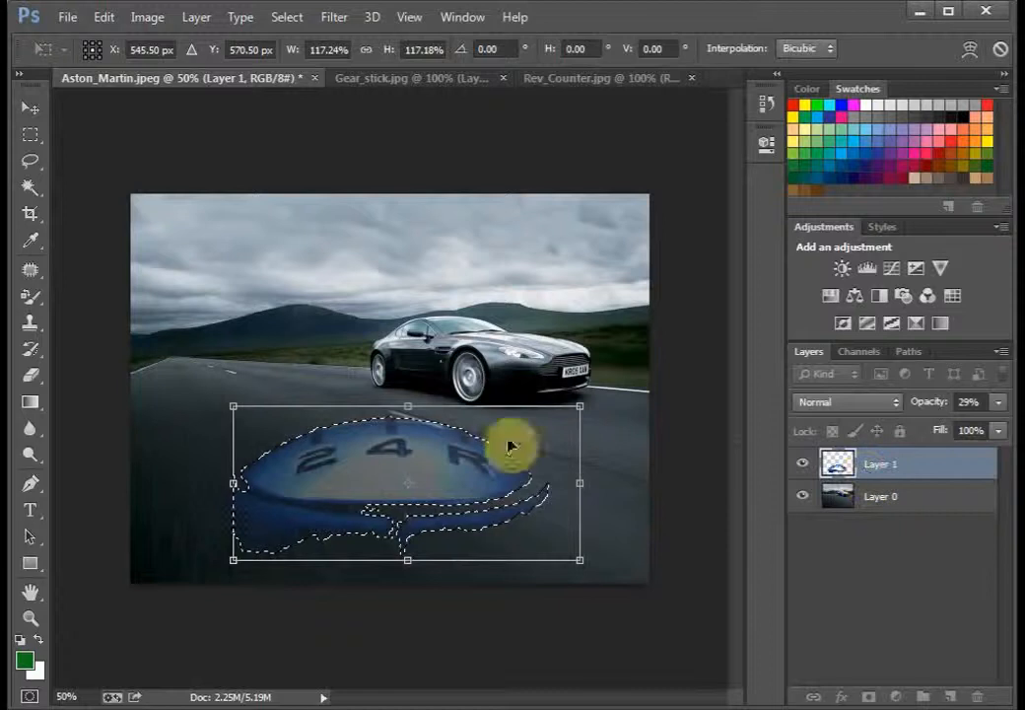
left_click(30, 134)
left_click(426, 280)
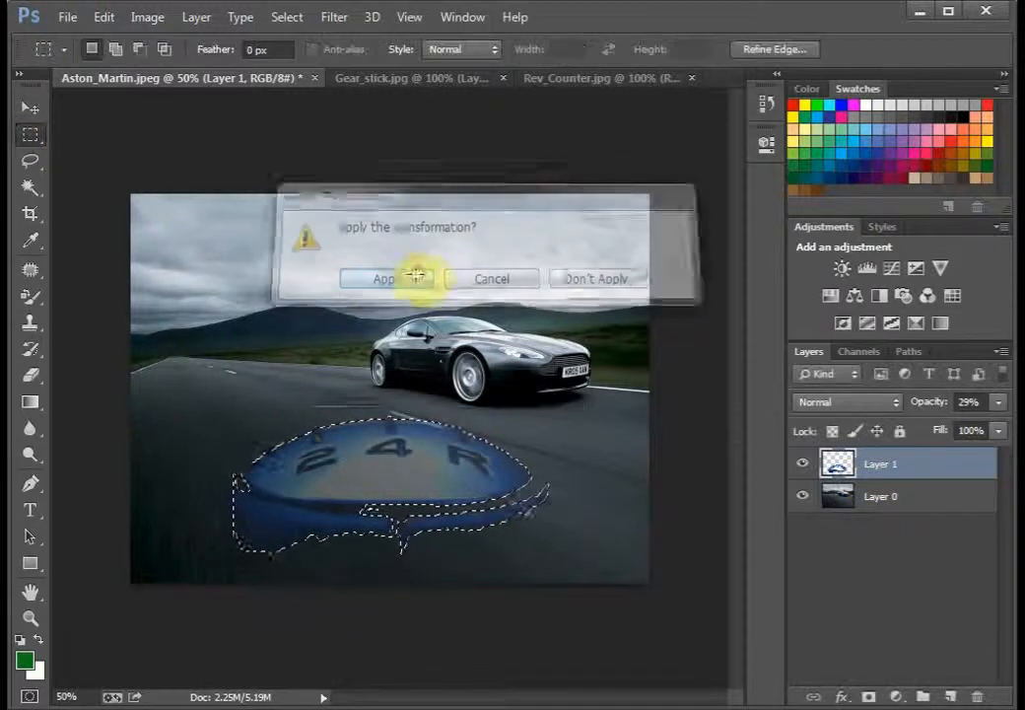
right_click(298, 451)
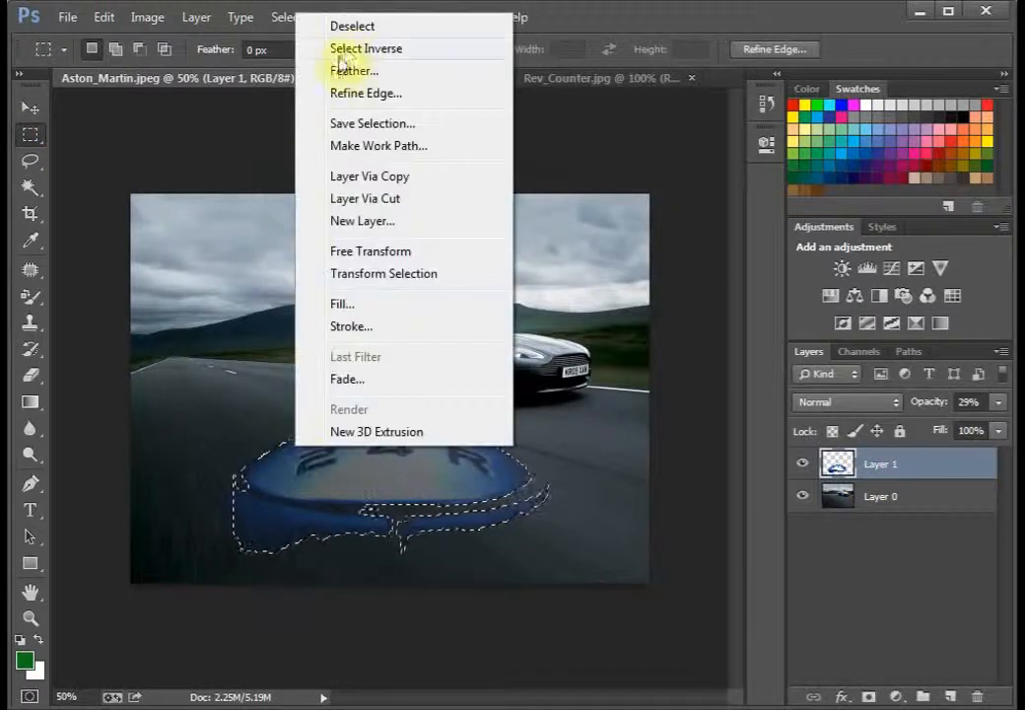
left_click(353, 25)
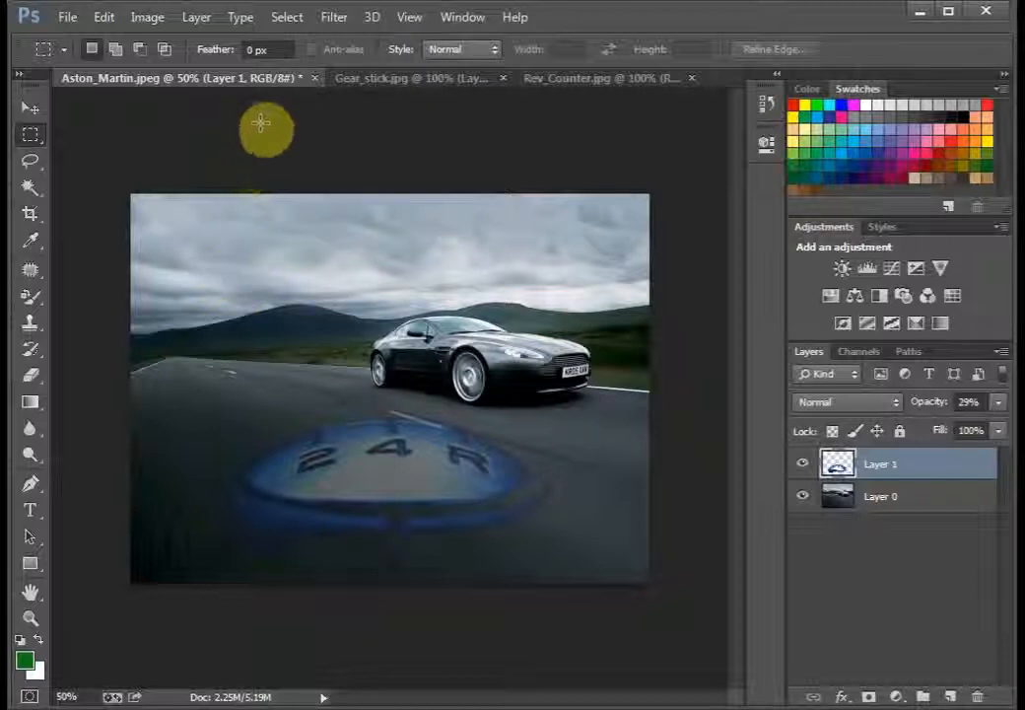
Step: Select the white background around the rev counter in Rev_Counter.jpg with the Magic Wand at tolerance 32
left_click(550, 81)
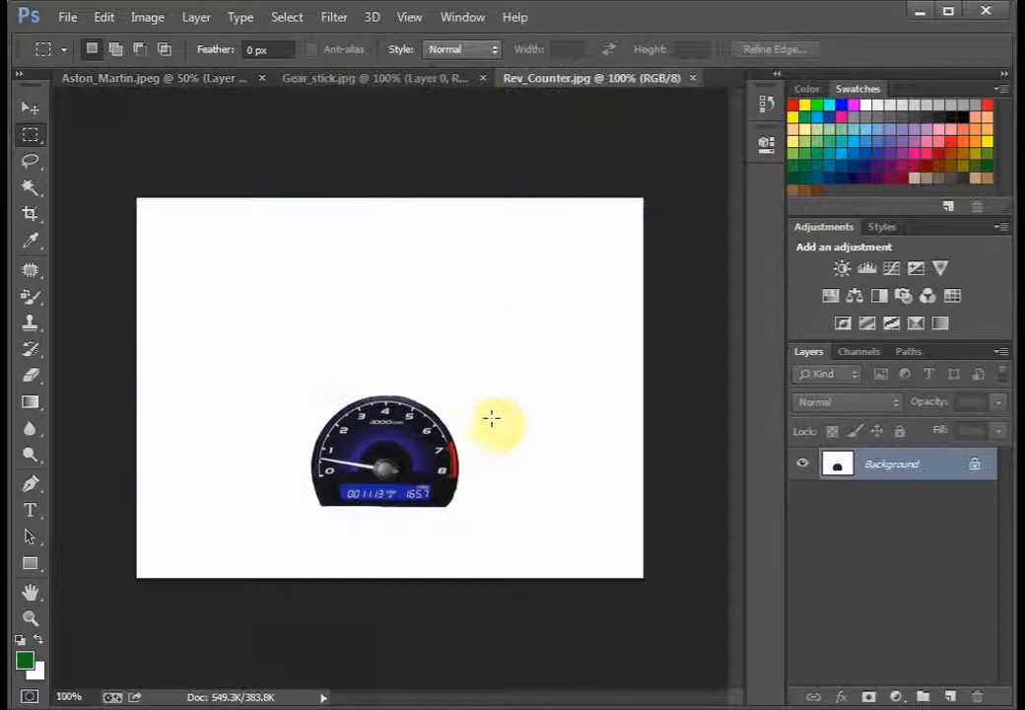
left_click(32, 170)
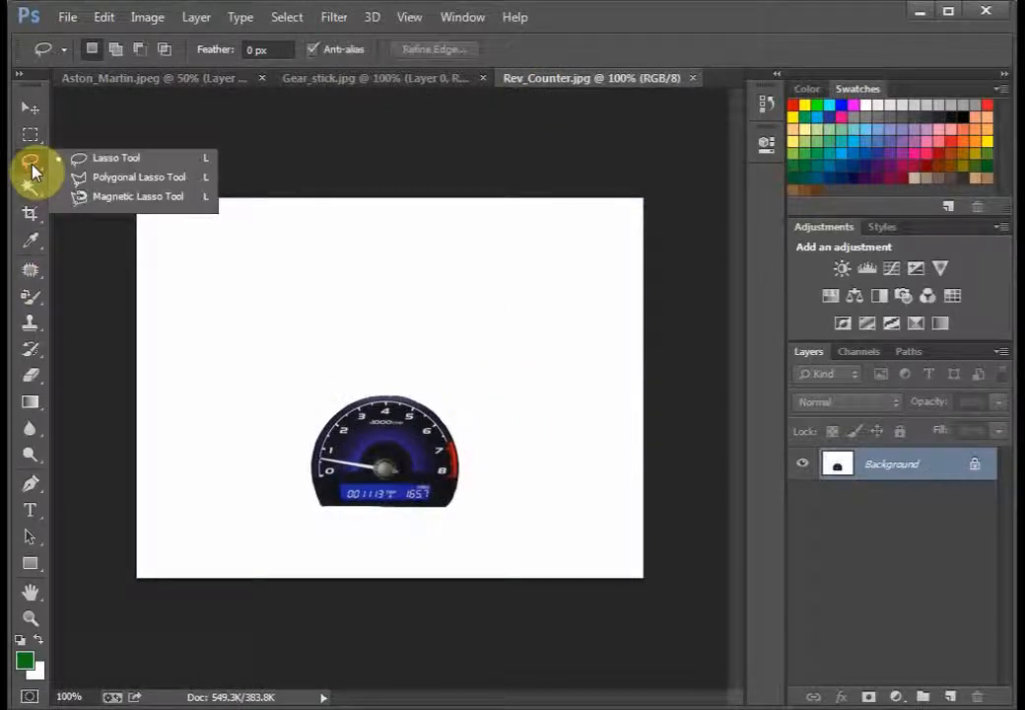
left_click(30, 187)
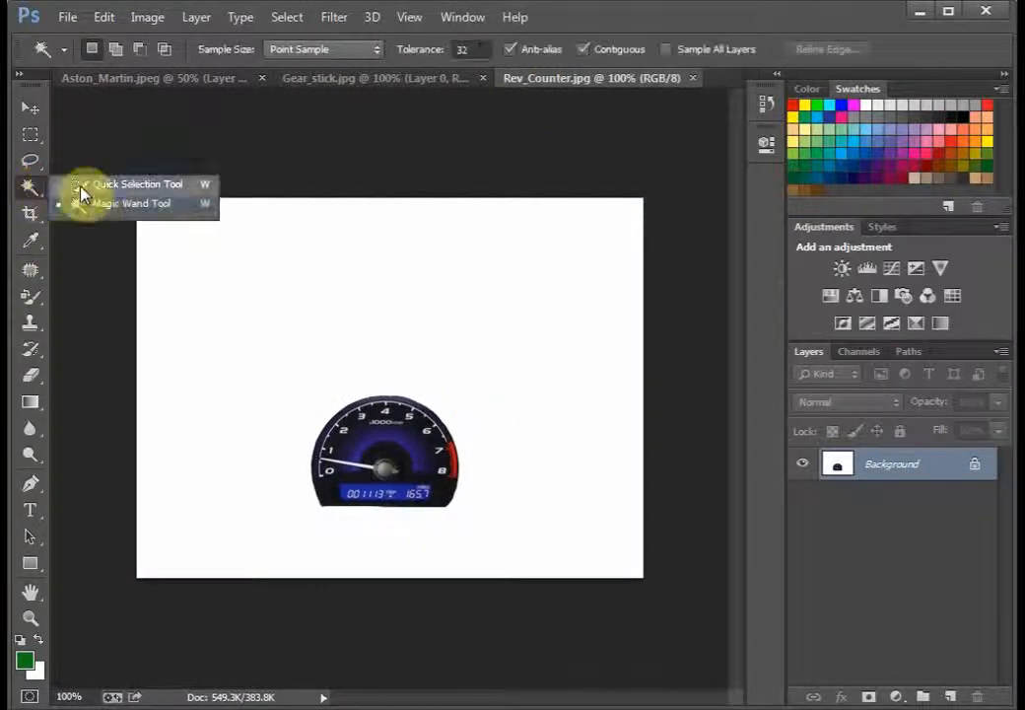
left_click(94, 207)
left_click(214, 269)
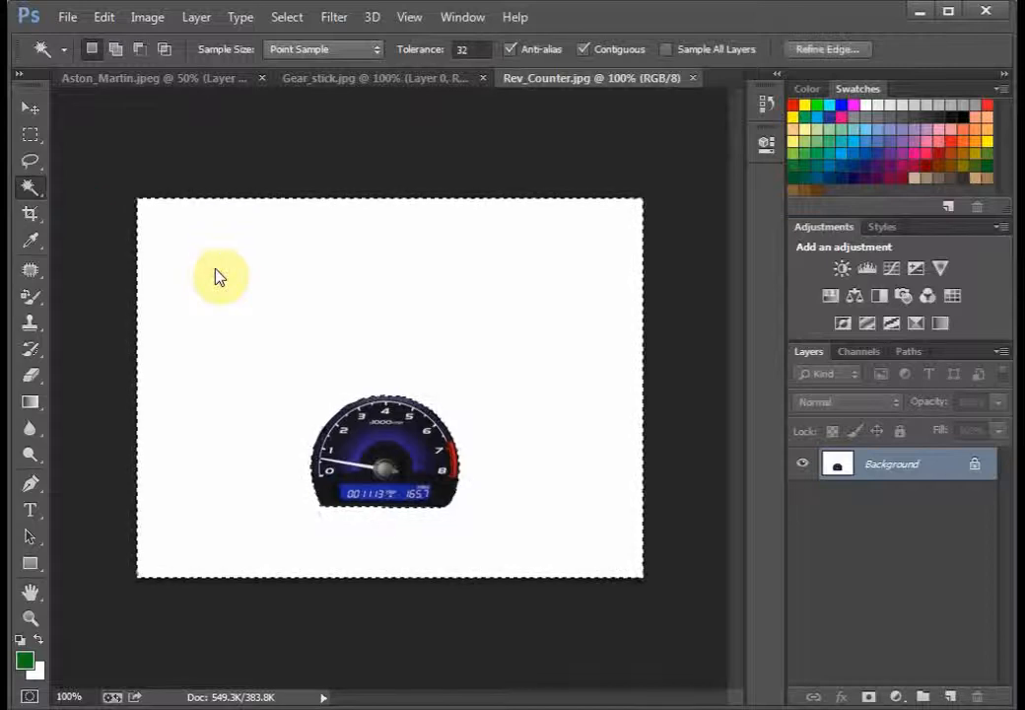
Step: Convert the locked Background of Rev_Counter.jpg to Layer 0, delete the selected white area around the rev counter and deselect
double_click(978, 469)
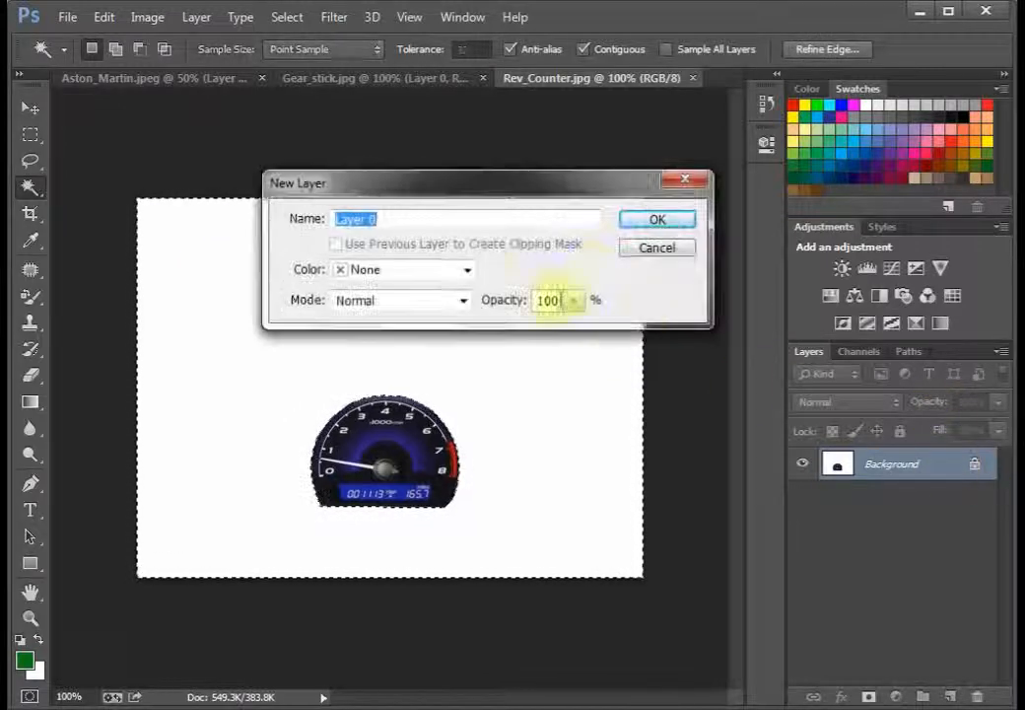
left_click(629, 221)
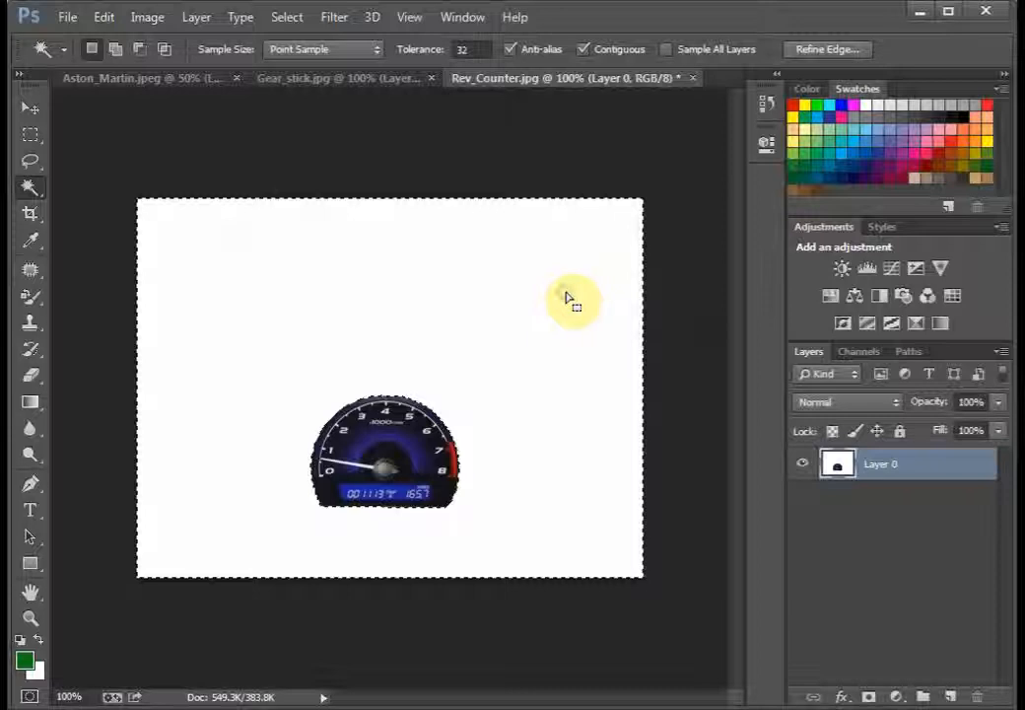
key("Delete")
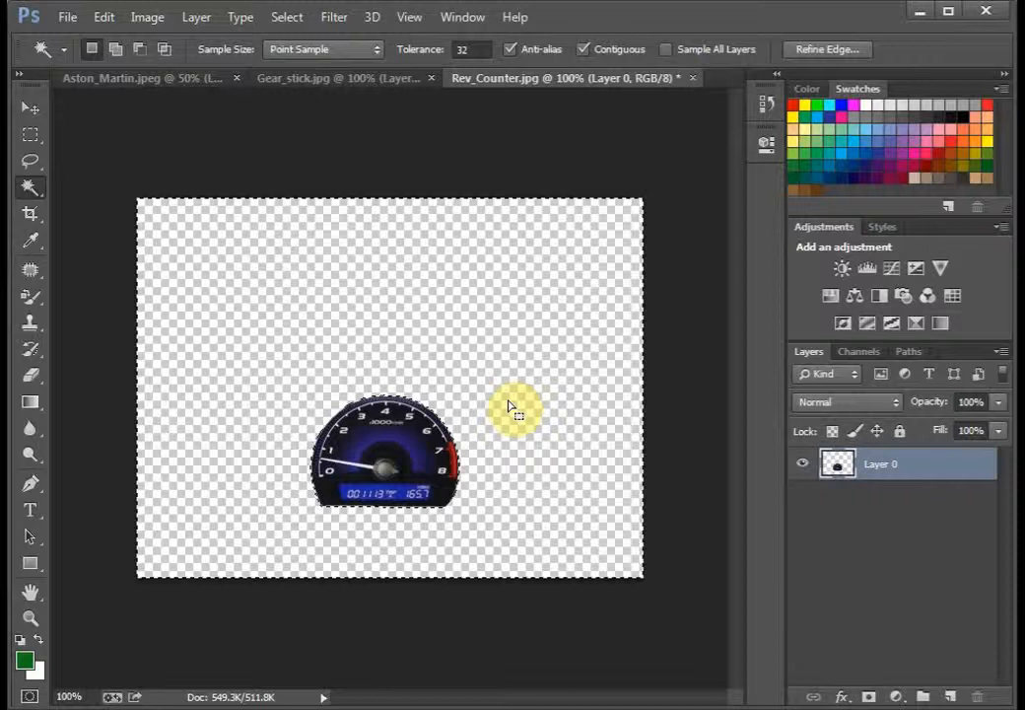
left_click(32, 136)
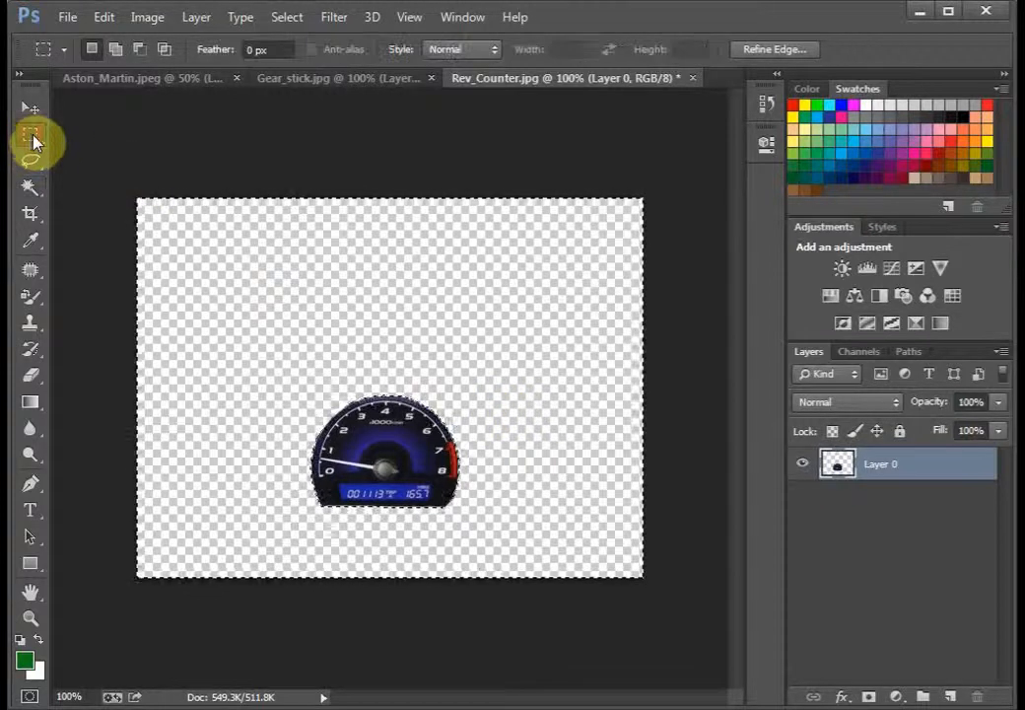
right_click(260, 329)
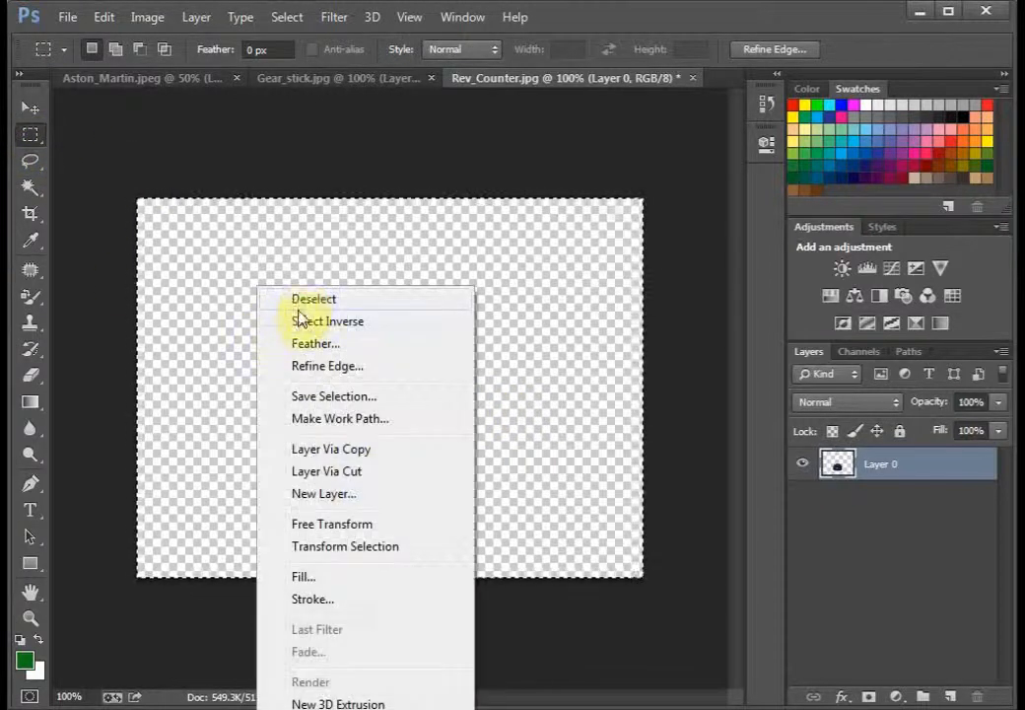
left_click(300, 299)
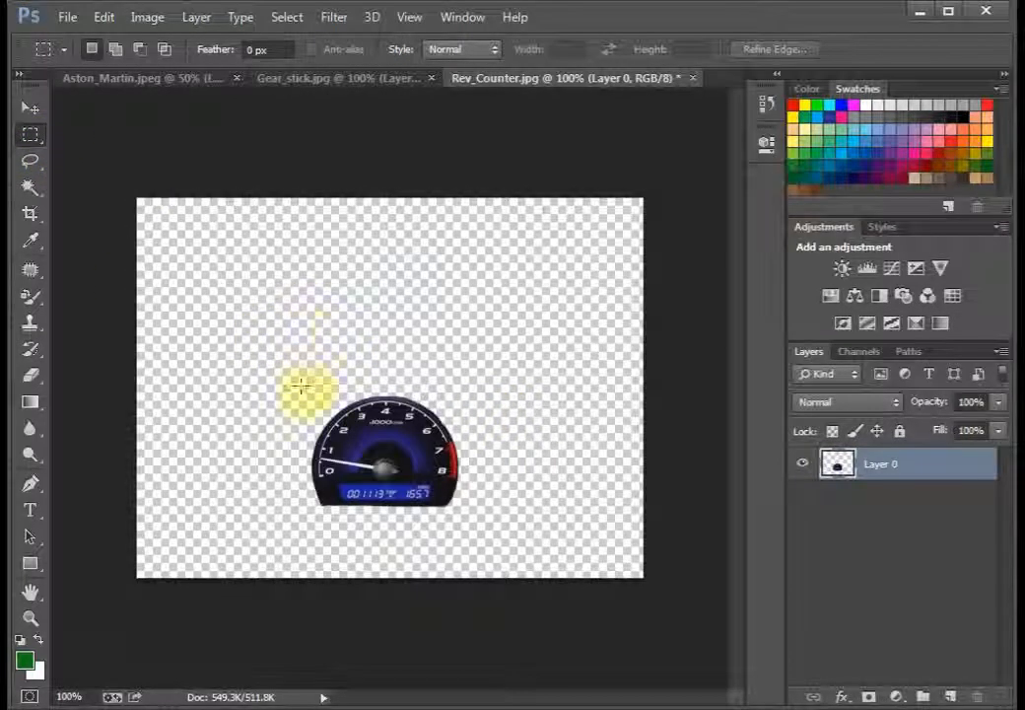
Step: Marquee-select the cut-out rev counter, copy it and paste it into Aston_Martin.jpeg
left_click_drag(397, 483, 472, 521)
left_click(103, 18)
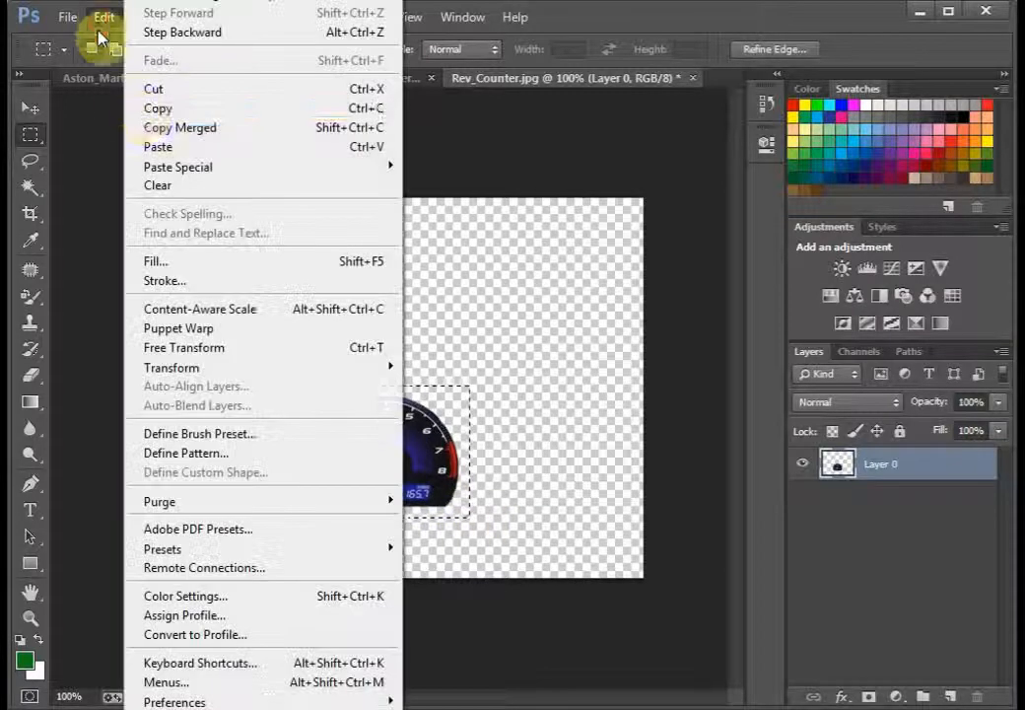
left_click(147, 109)
left_click(165, 84)
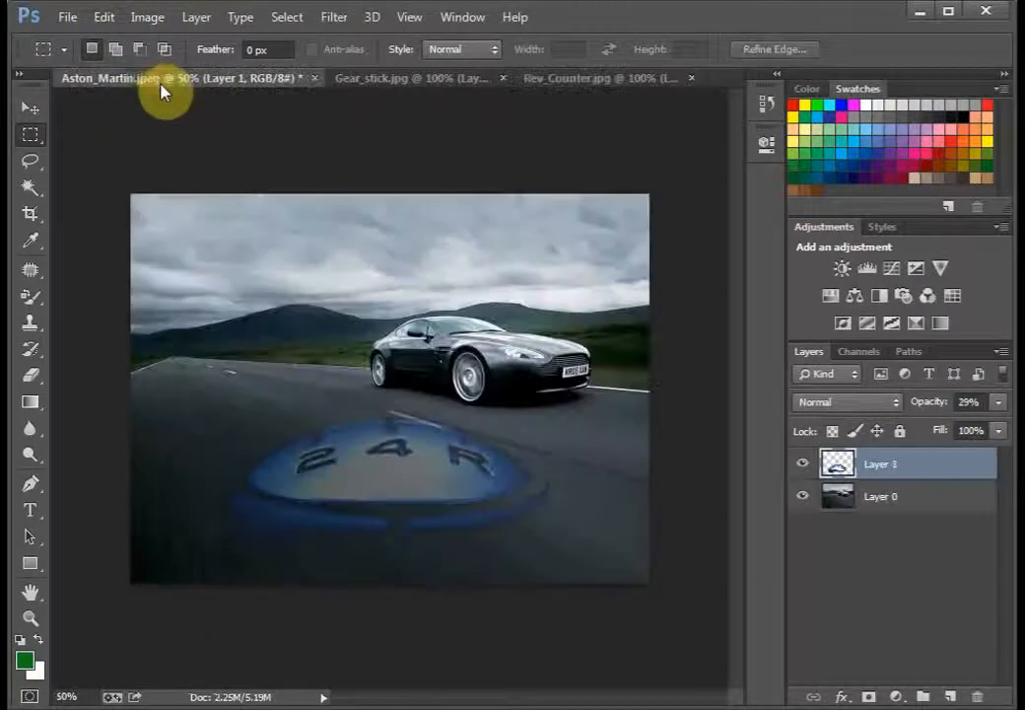
left_click(103, 17)
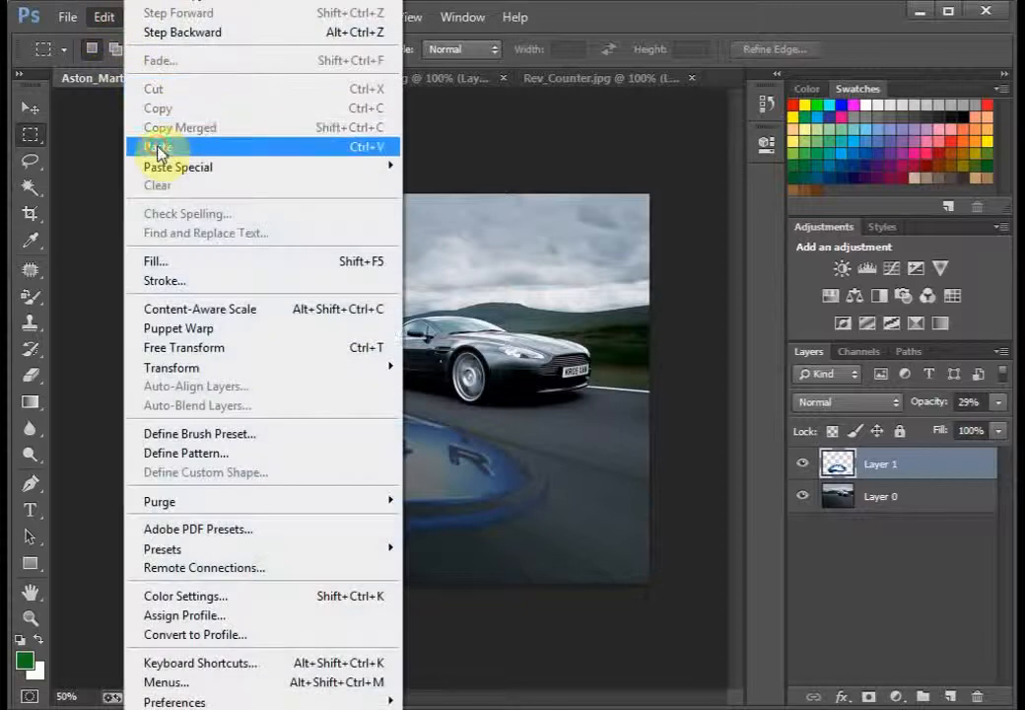
left_click(160, 146)
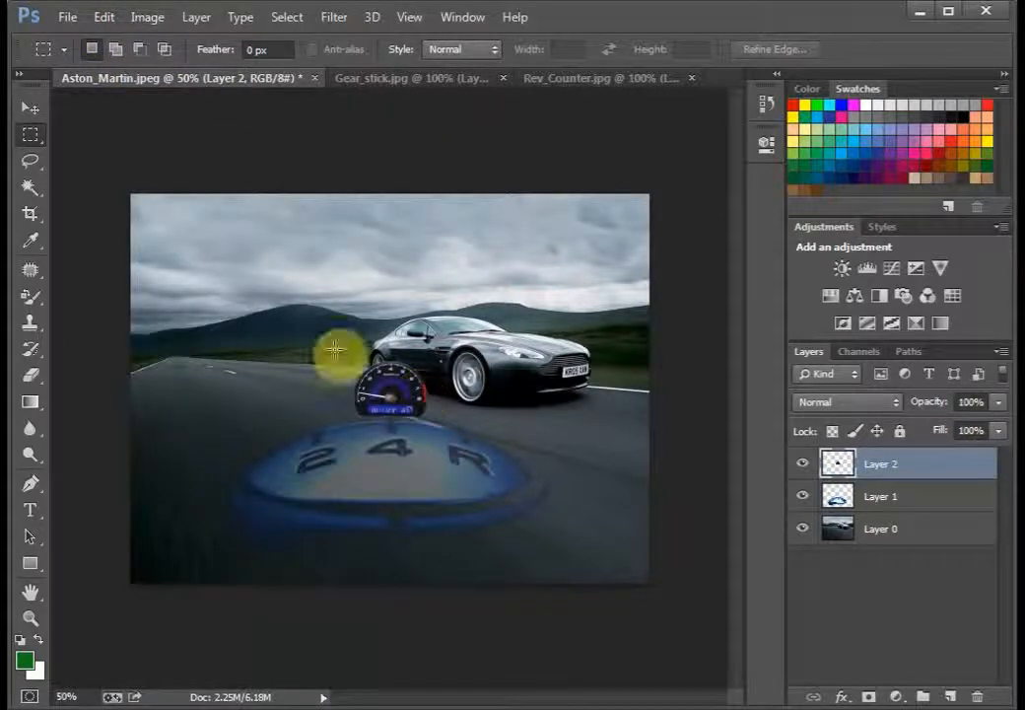
Step: Move the rev counter onto the gear knob and try its layer beneath the gear knob layer, restoring it to the top
left_click(31, 109)
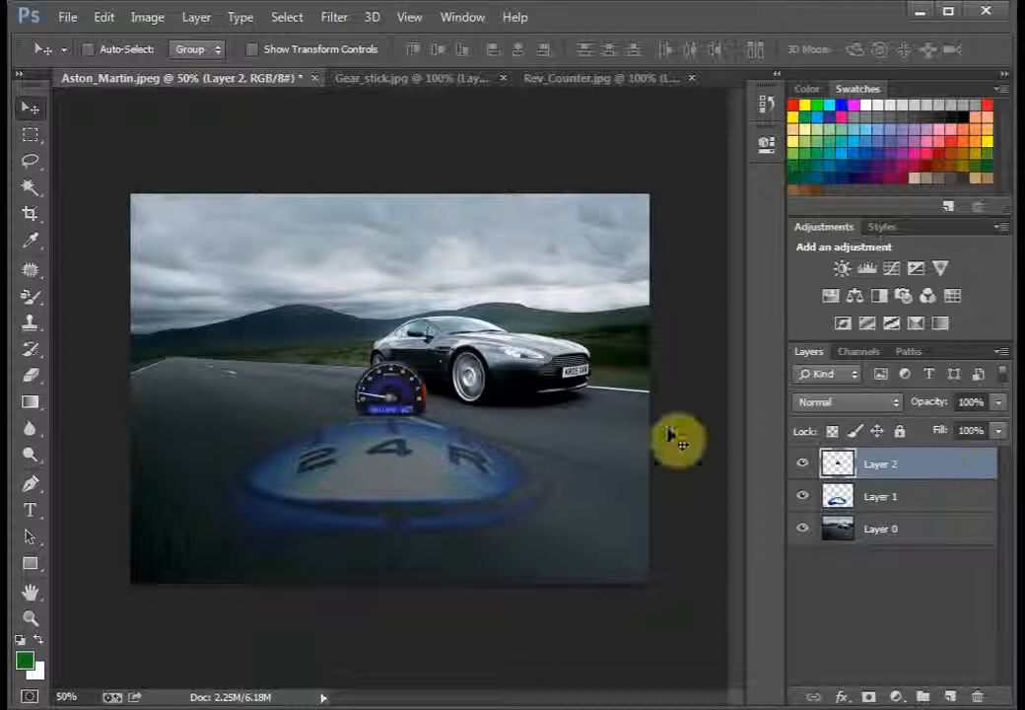
left_click_drag(431, 397, 442, 445)
left_click_drag(916, 469, 918, 512)
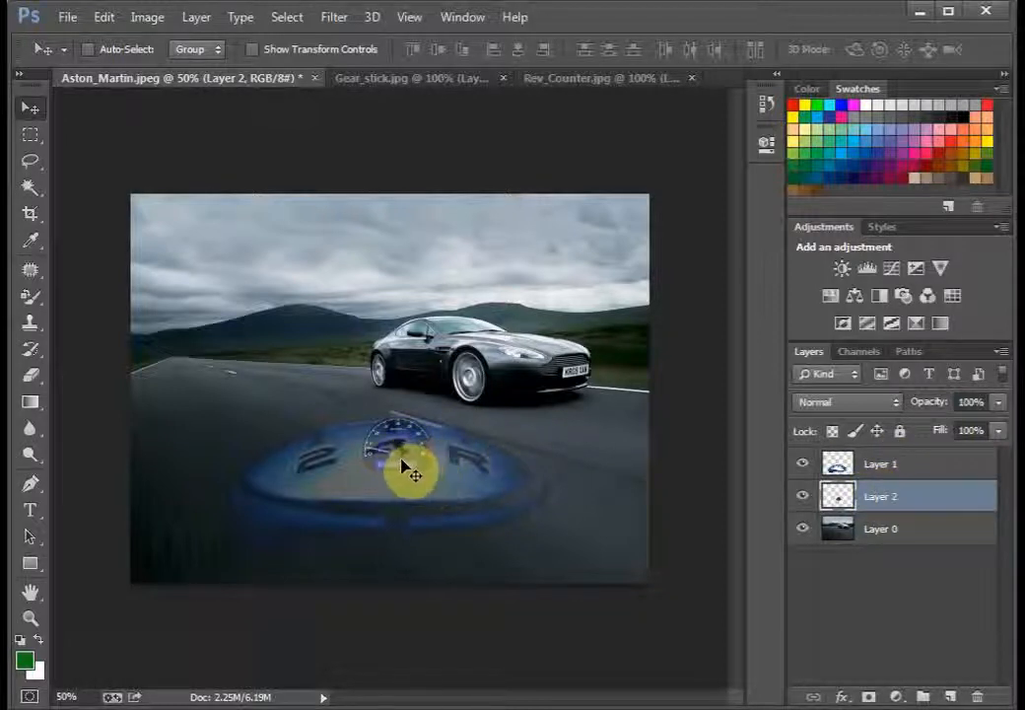
left_click_drag(905, 513, 915, 460)
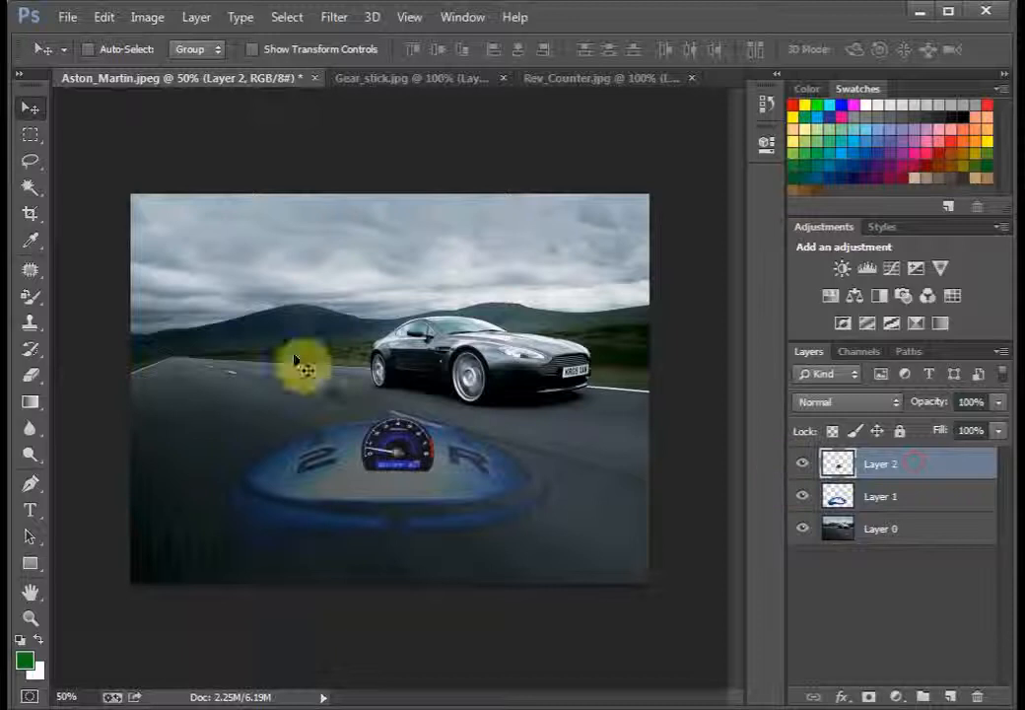
Step: Move the rev counter over the hill to the left of the car and lower its layer opacity to 48%
left_click_drag(402, 449, 293, 338)
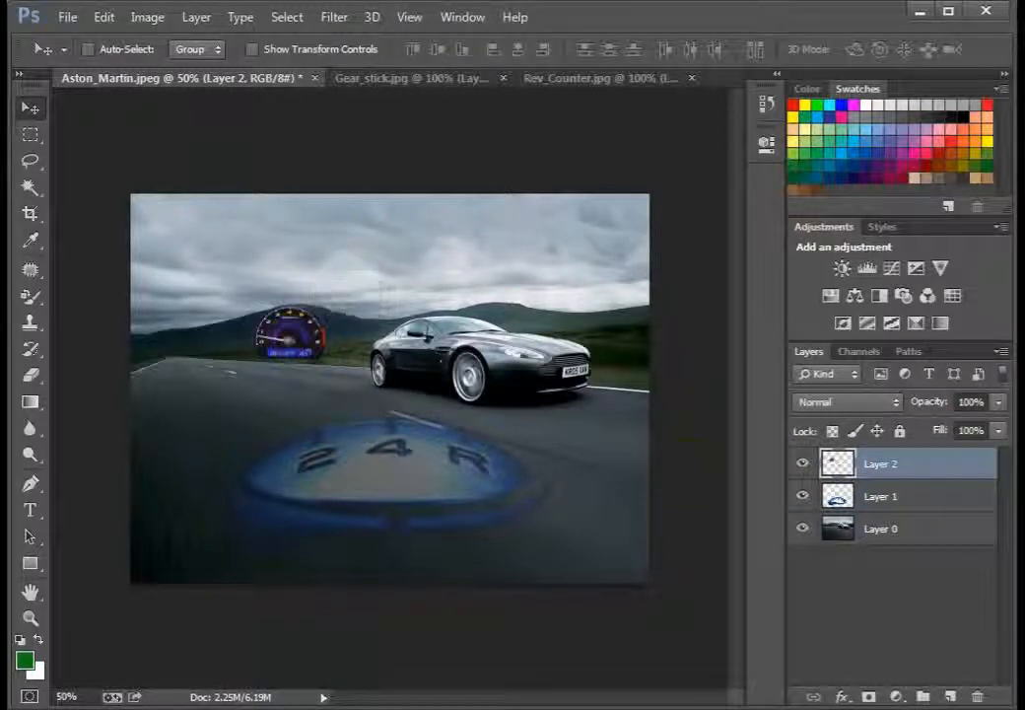
left_click(999, 402)
left_click_drag(1001, 426, 952, 431)
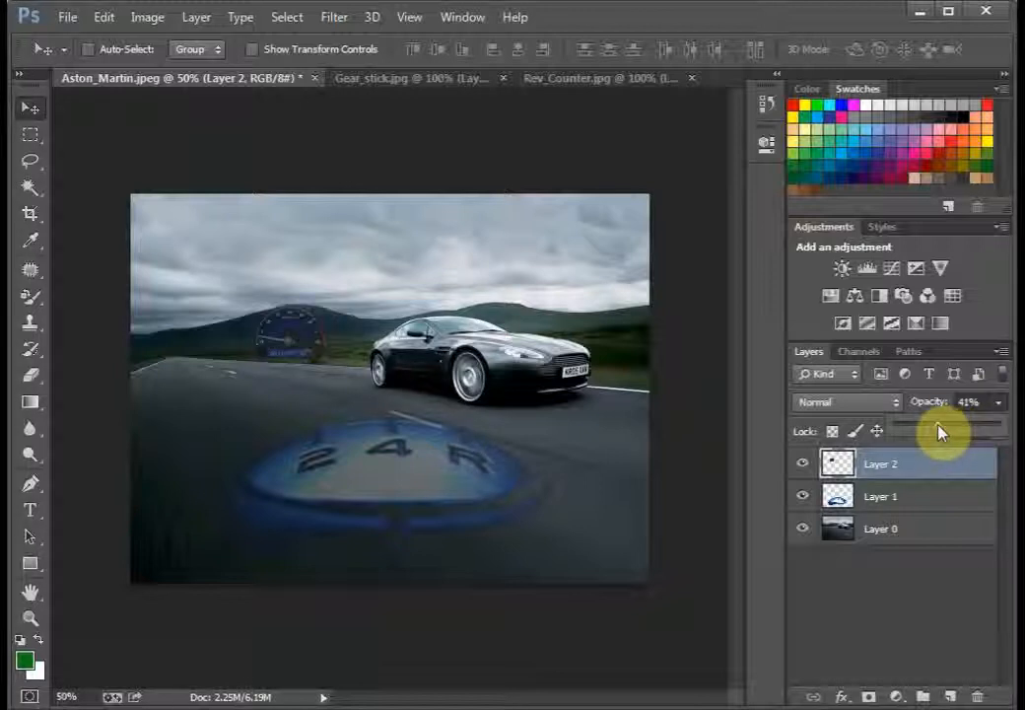
left_click_drag(940, 430, 947, 430)
left_click_drag(301, 350, 280, 340)
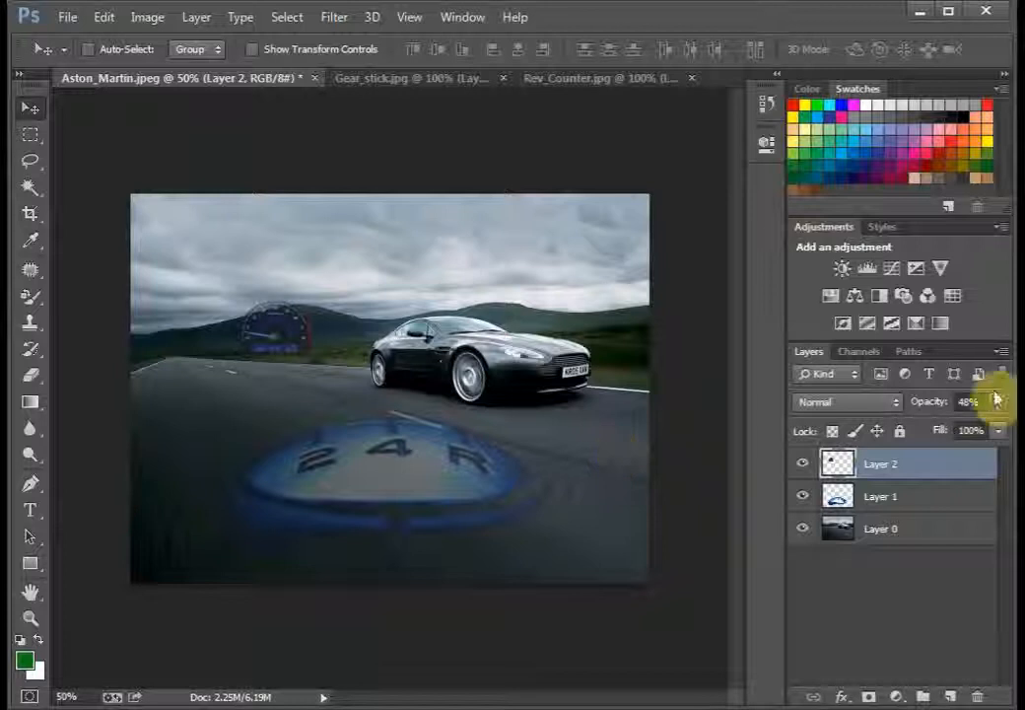
key("ctrl+plus")
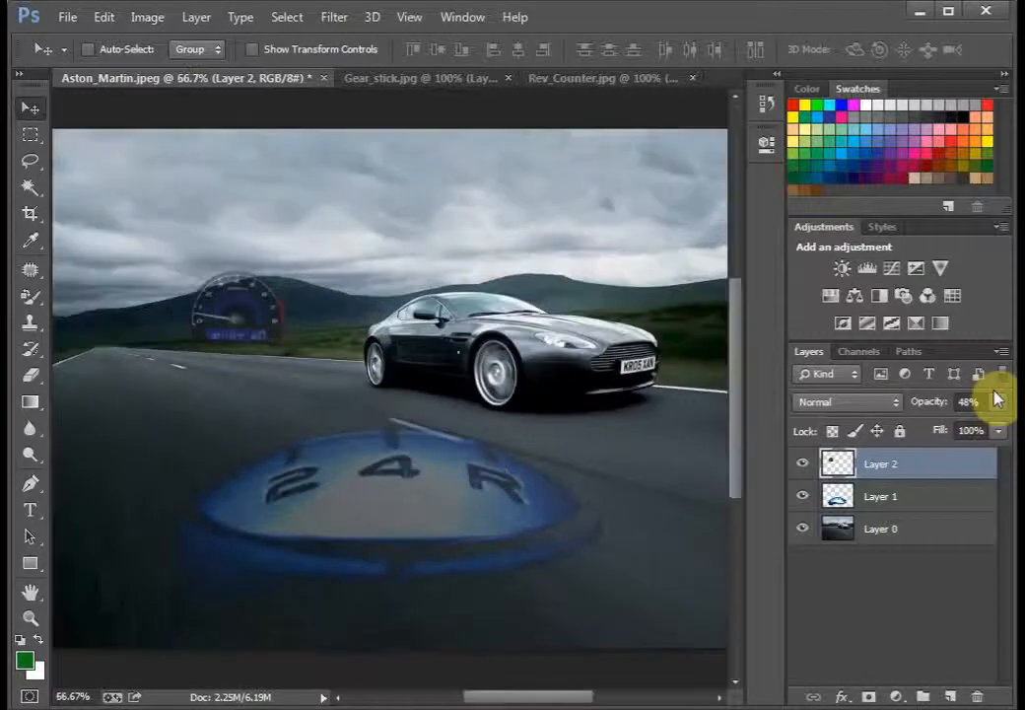
key("ctrl+minus")
key("ctrl+minus")
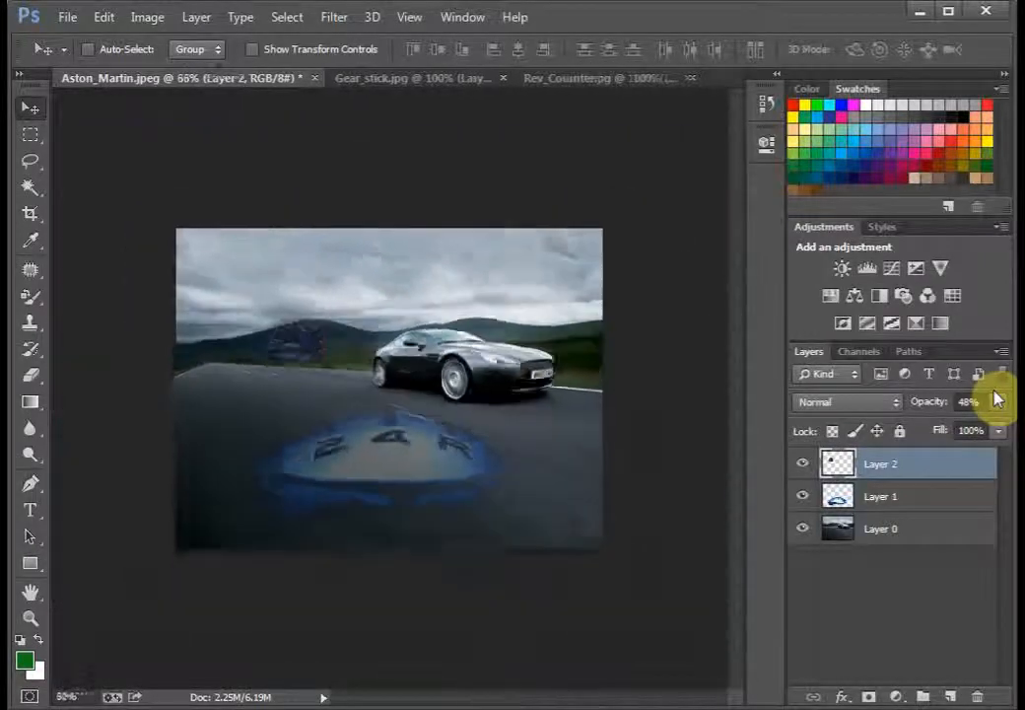
key("ctrl+plus")
key("ctrl+plus")
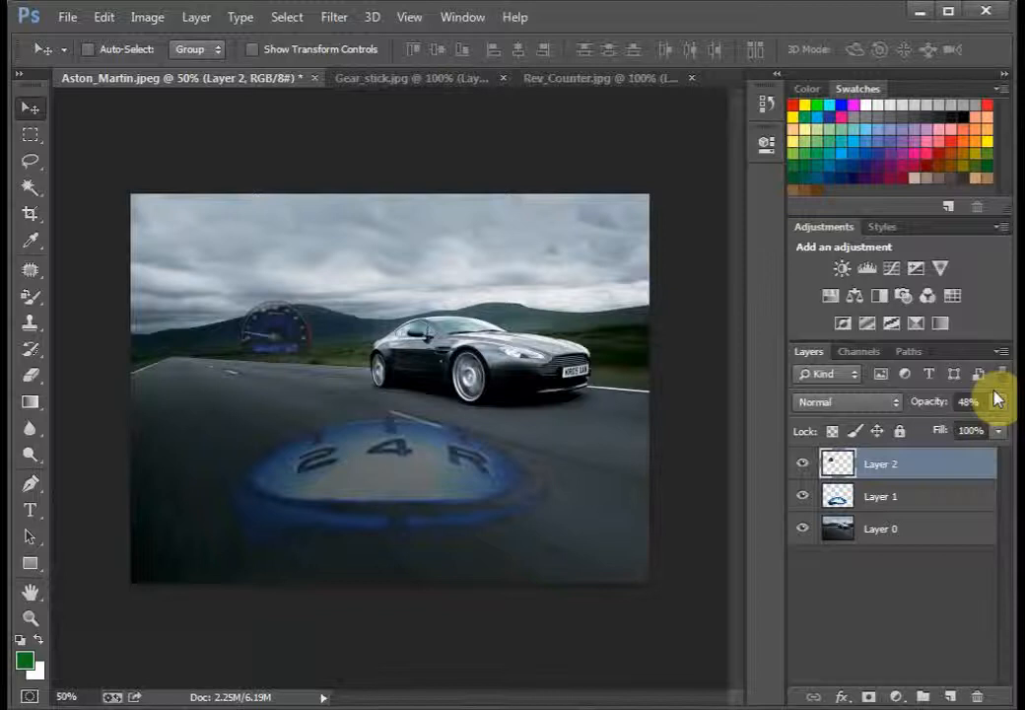